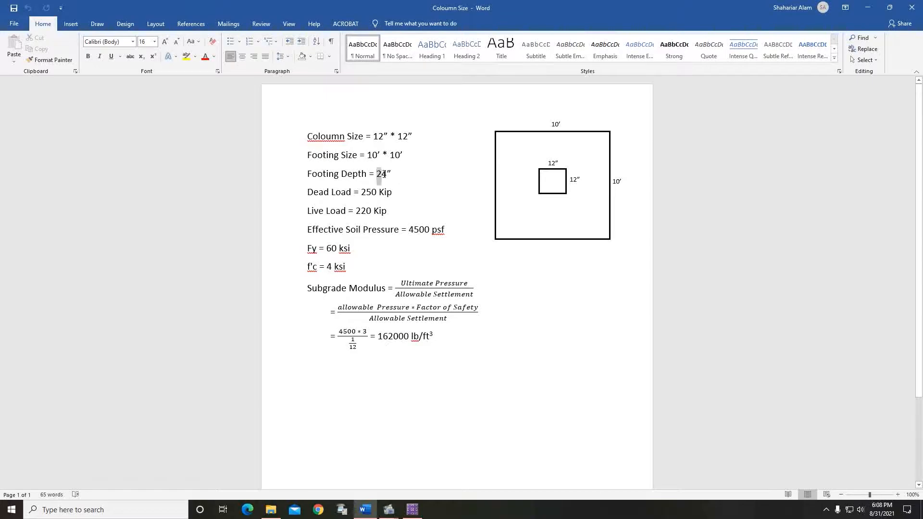
# - Switch to SAFE 2016 and start a new model from the Blank template
pyautogui.click(413, 514)
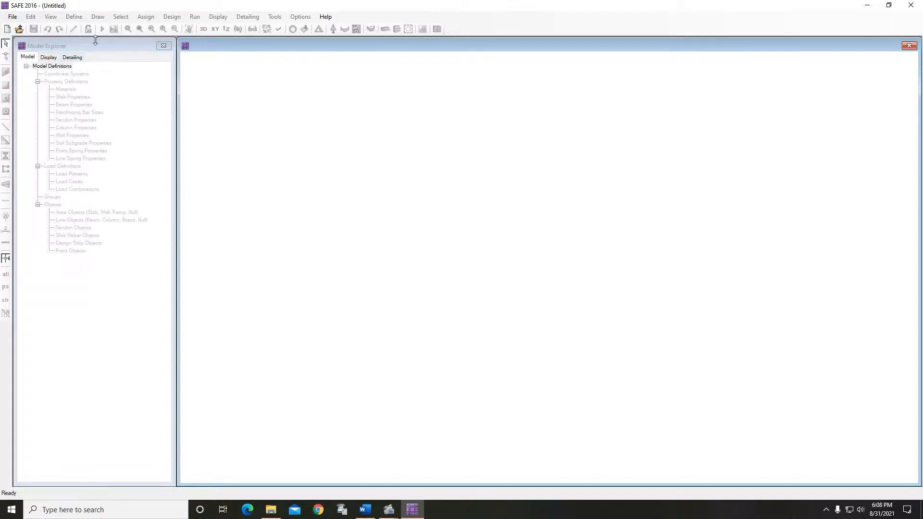
pyautogui.click(13, 18)
pyautogui.click(27, 30)
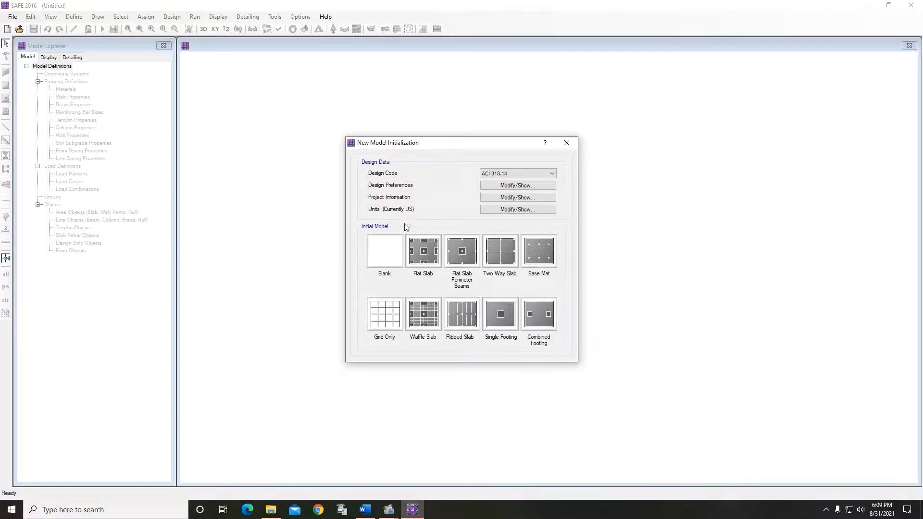
pyautogui.click(385, 249)
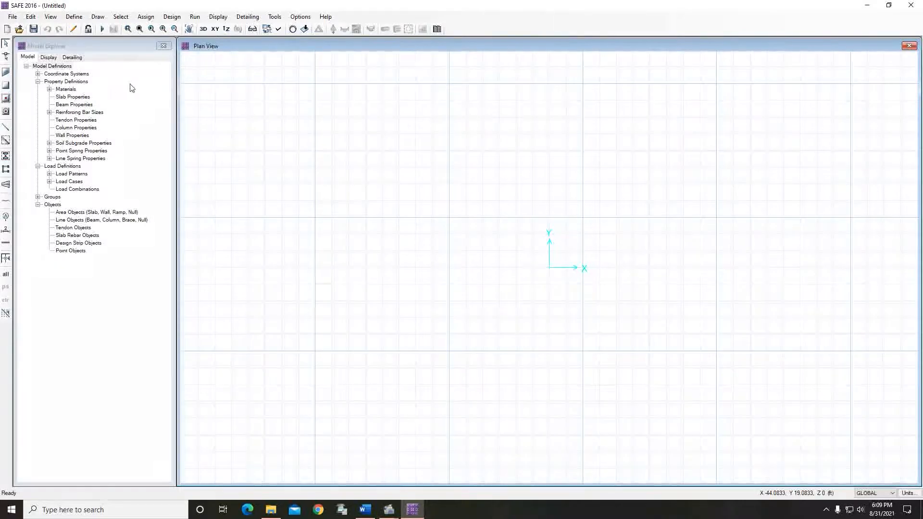
# - Check the 4000Psi concrete and A615Gr60 rebar materials against the f'c and Fy values in the Word notes
pyautogui.click(74, 16)
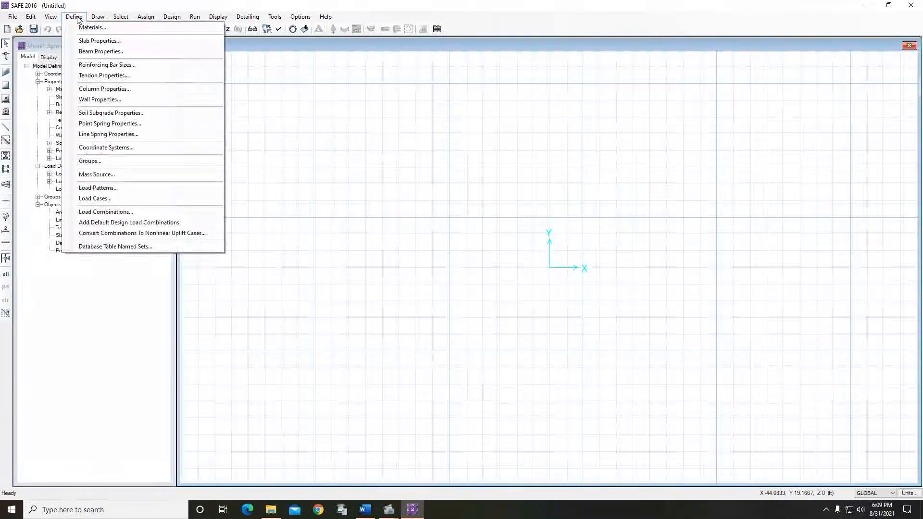
pyautogui.click(83, 28)
pyautogui.hotkey('alt', 'Tab')
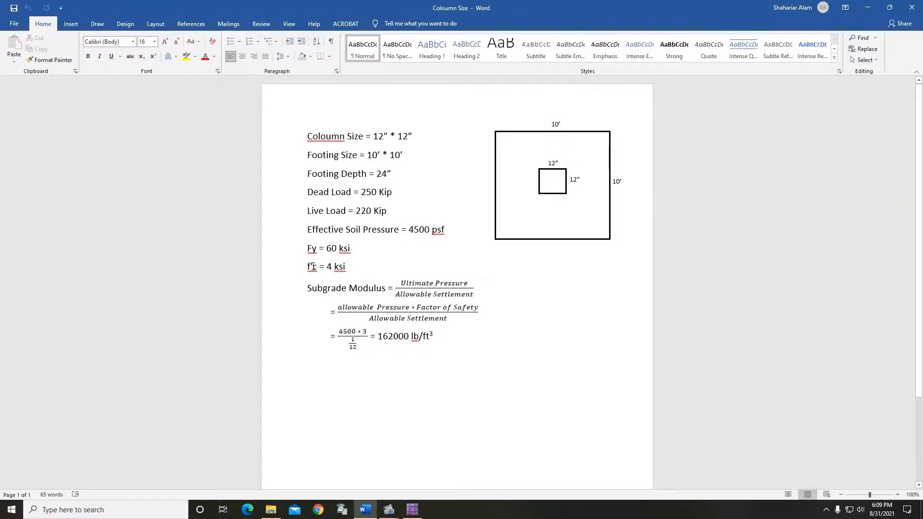
pyautogui.moveTo(340, 267); pyautogui.dragTo(340, 250)
pyautogui.click(412, 510)
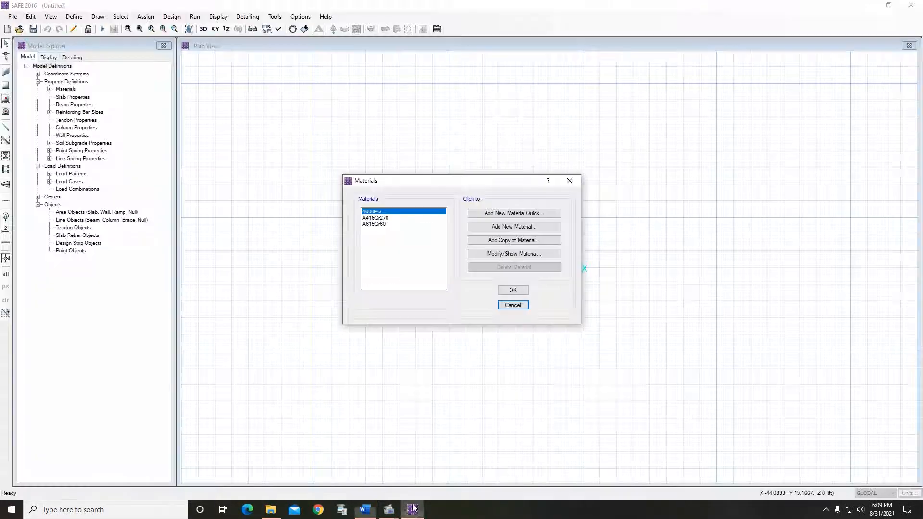
pyautogui.click(383, 225)
pyautogui.click(374, 212)
pyautogui.click(384, 224)
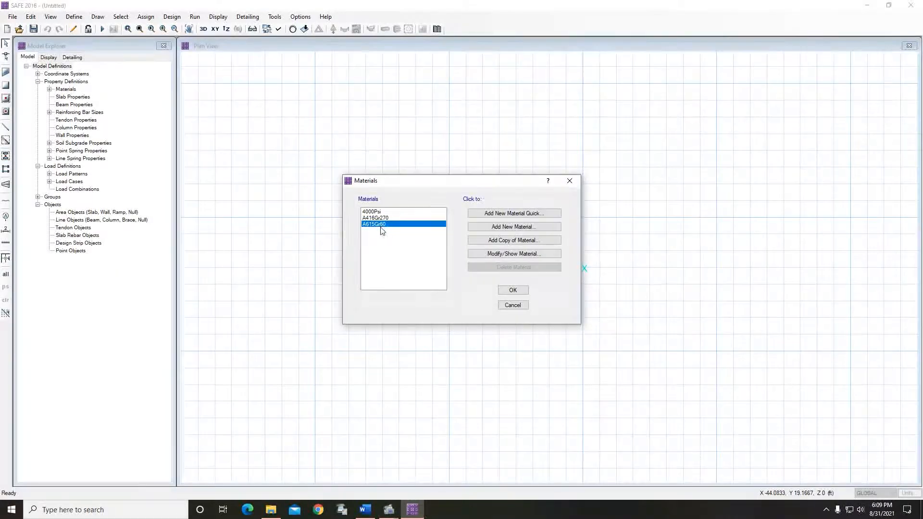
pyautogui.click(513, 289)
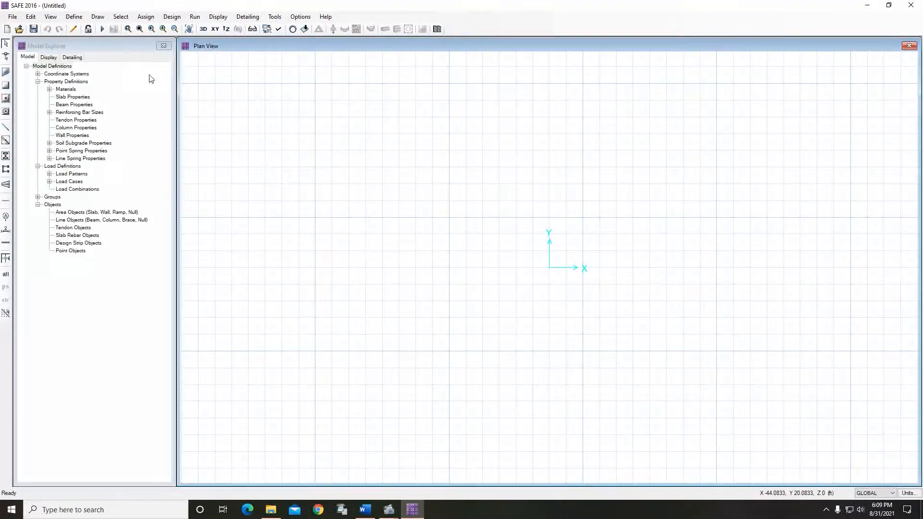
# - Add a slab property named Footing 2' with type Footing and a thickness of 24 in
pyautogui.click(74, 16)
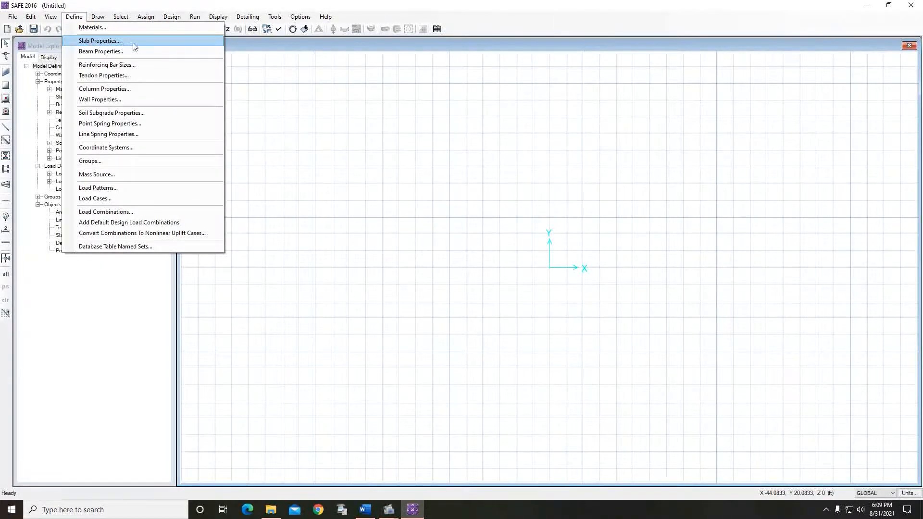
pyautogui.click(210, 42)
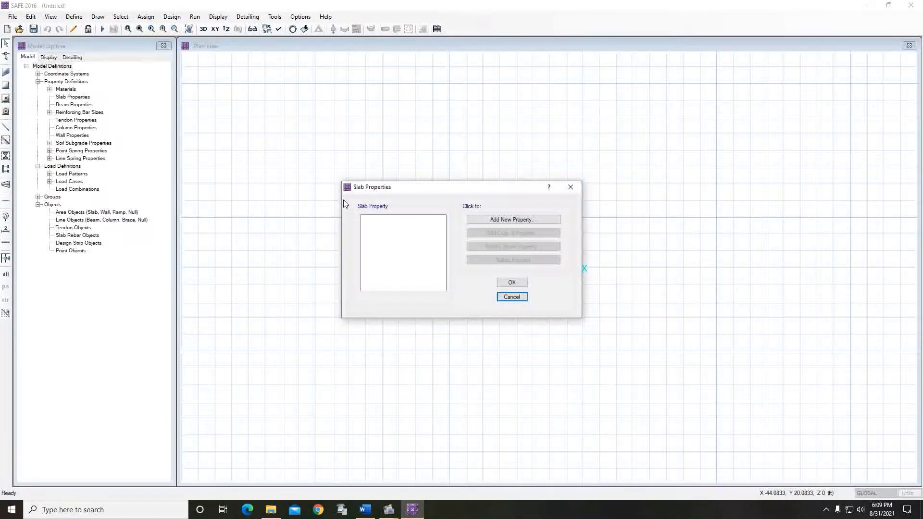
pyautogui.click(495, 220)
pyautogui.doubleClick(482, 166)
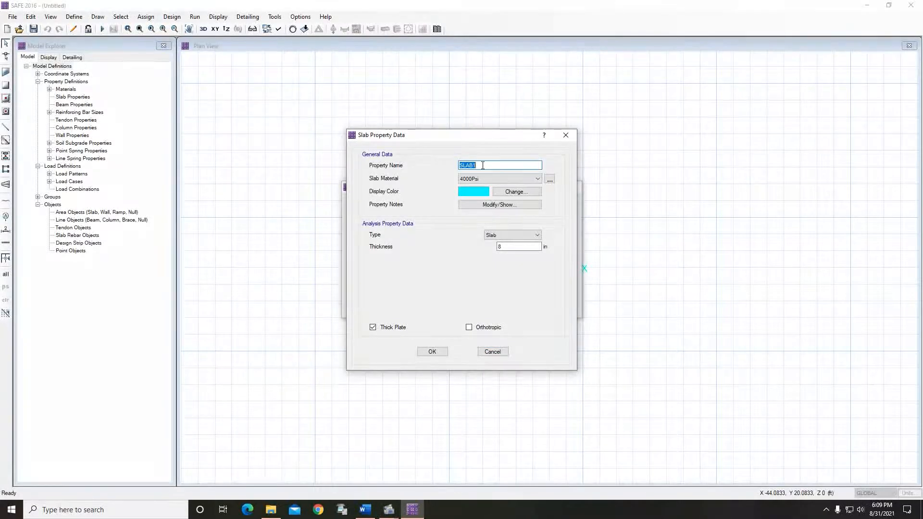
pyautogui.write('Footing 2')
pyautogui.click(509, 235)
pyautogui.click(504, 277)
pyautogui.click(514, 247)
pyautogui.write('24')
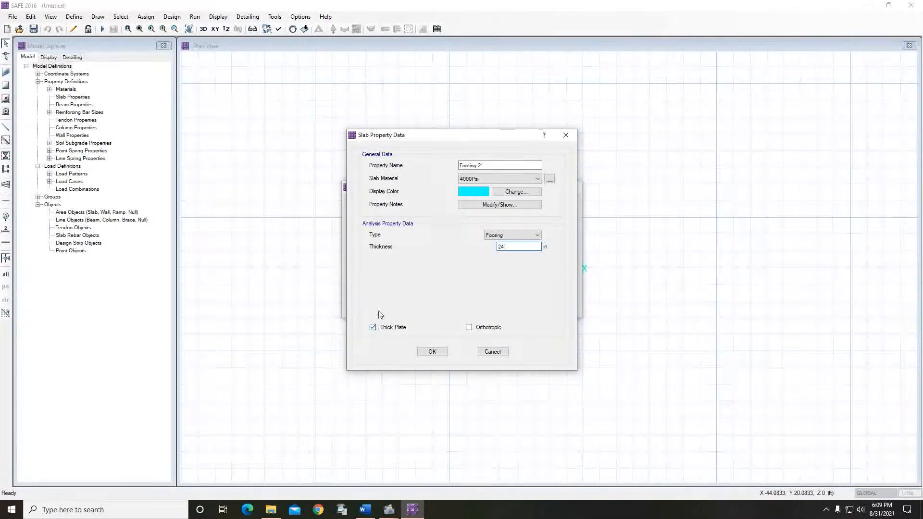
pyautogui.click(443, 353)
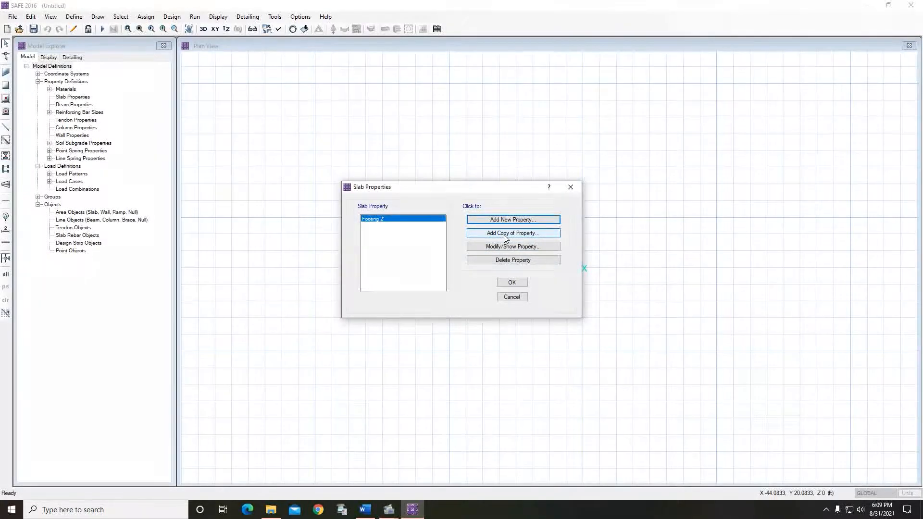
# - Add a copy of the Footing 2' slab property, name it Stiff, and set its type to Stiff
pyautogui.click(364, 510)
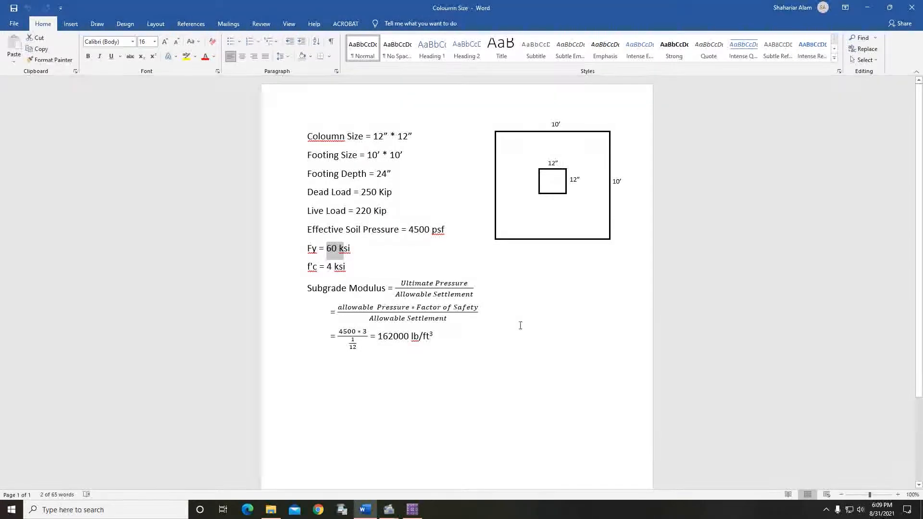
pyautogui.click(412, 509)
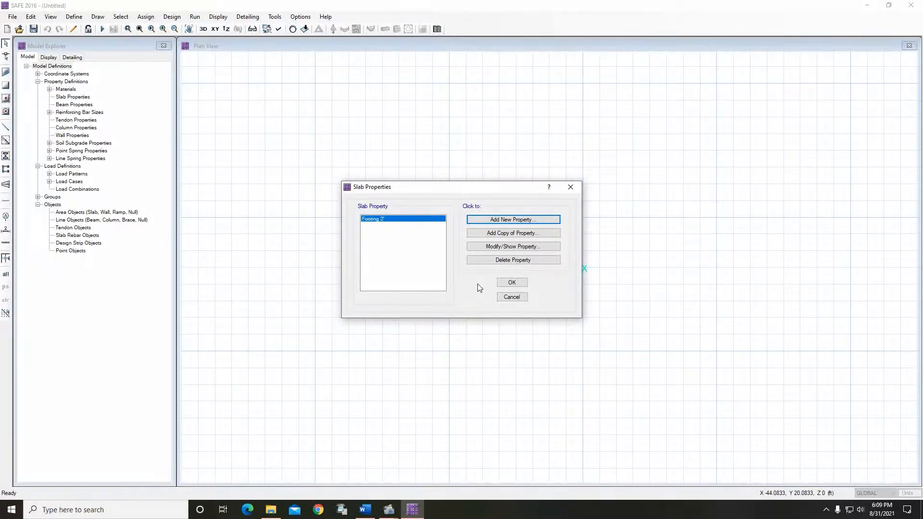
pyautogui.click(491, 234)
pyautogui.doubleClick(487, 165)
pyautogui.write('Stiff')
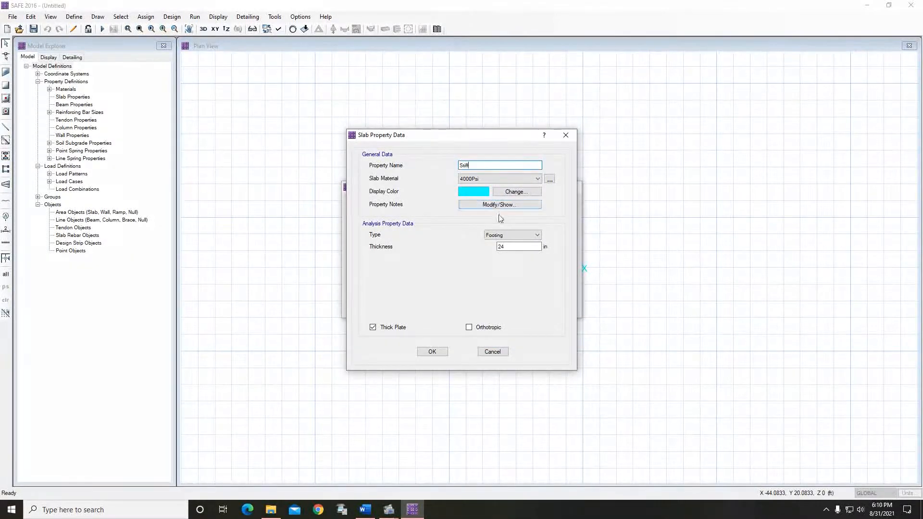
pyautogui.click(503, 236)
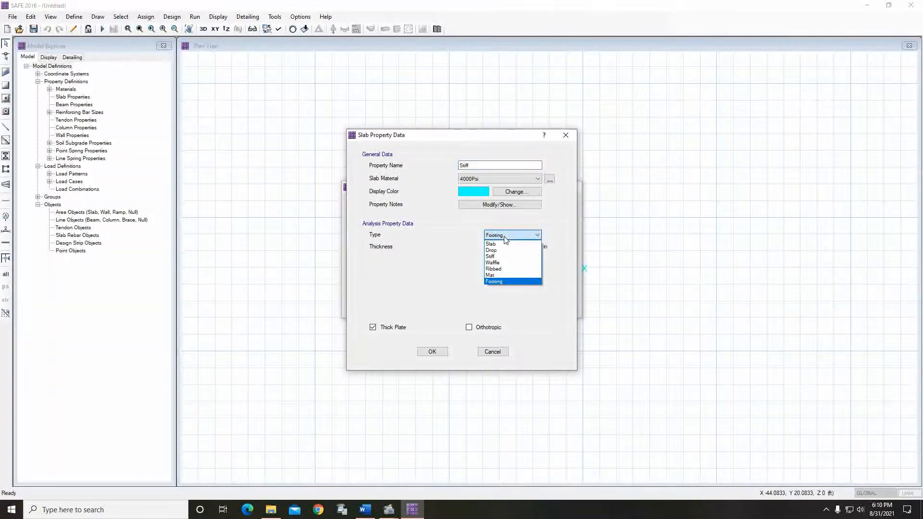
pyautogui.click(504, 257)
pyautogui.press('Tab')
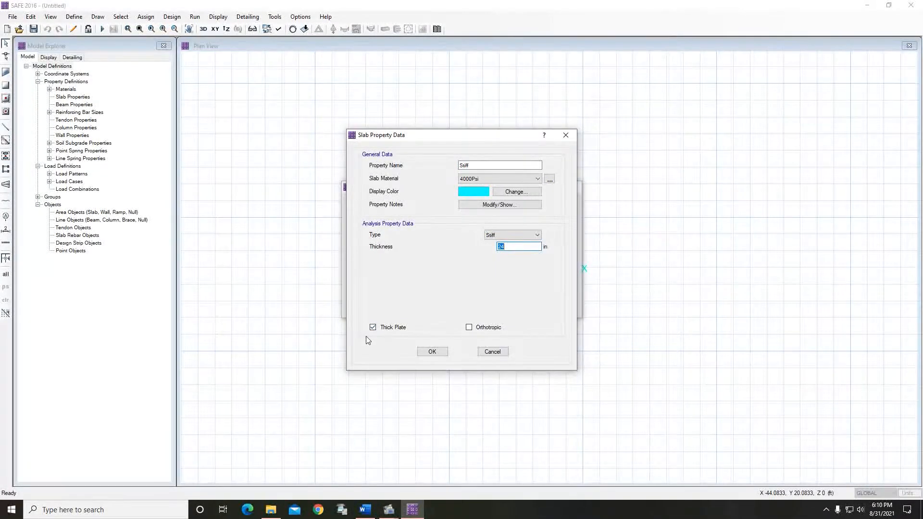
pyautogui.click(433, 352)
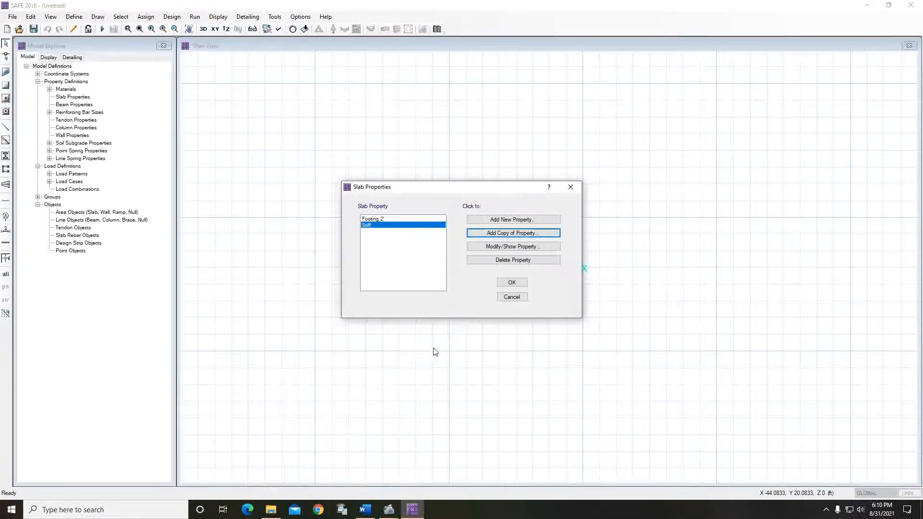
pyautogui.click(512, 282)
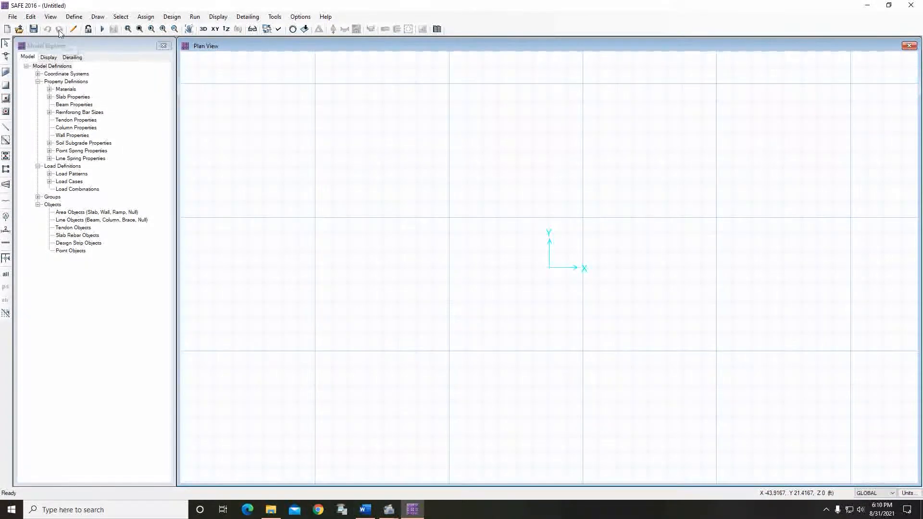
# - Draw a point object at the origin of the plan view
pyautogui.click(98, 16)
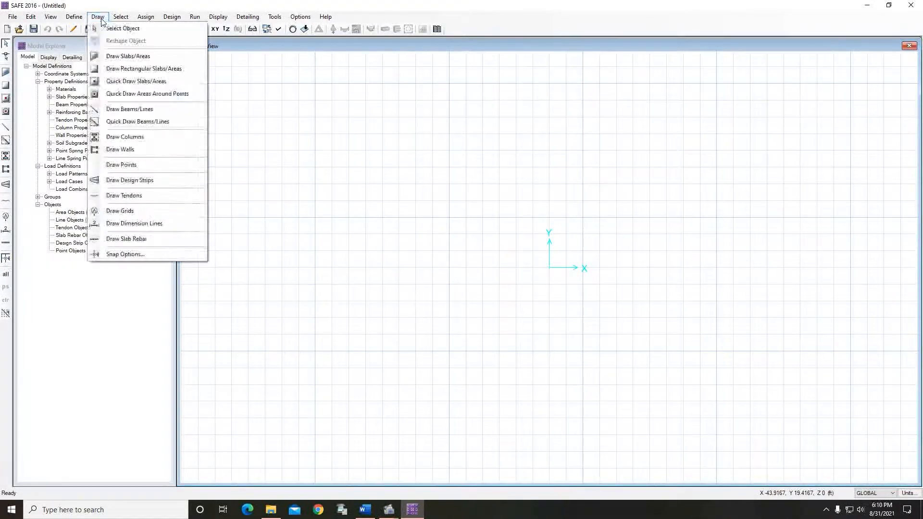
pyautogui.click(143, 169)
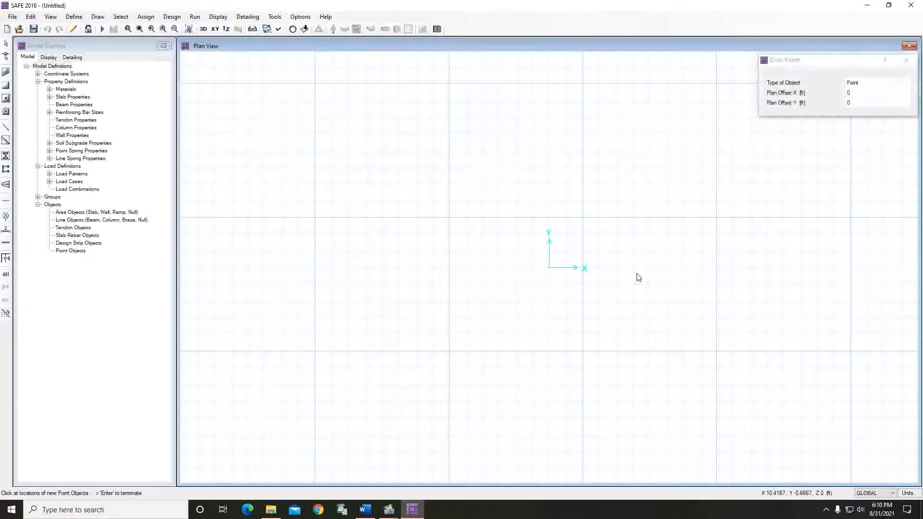
pyautogui.click(549, 269)
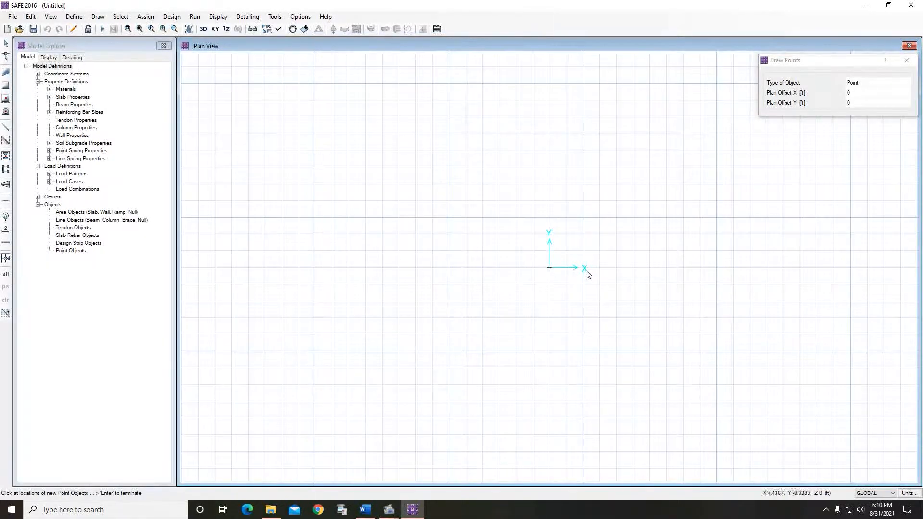
pyautogui.click(906, 60)
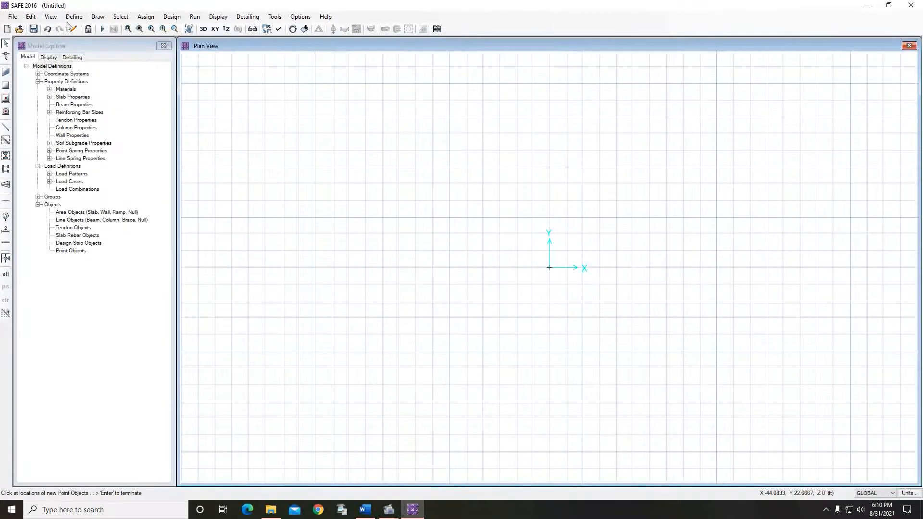
# - Draw a 1 ft by 1 ft rectangular slab with the Stiff property around the origin point for the column area
pyautogui.click(97, 17)
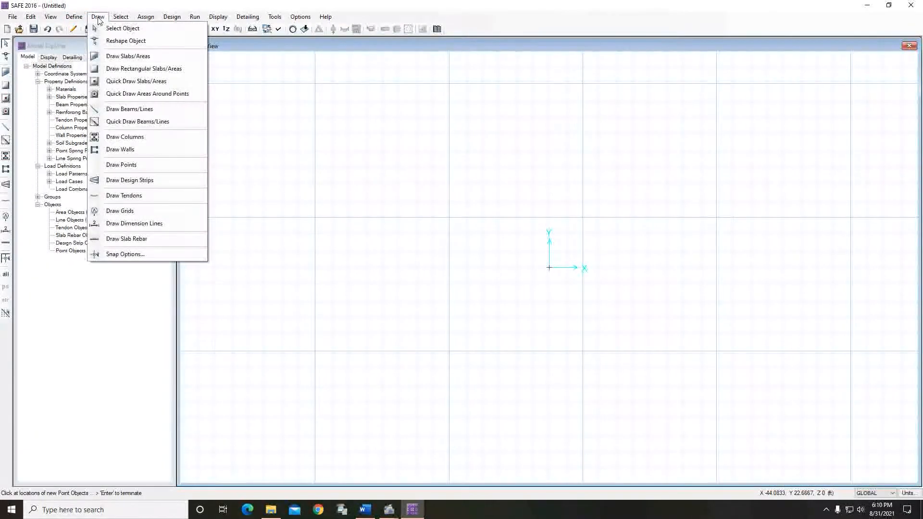
pyautogui.click(195, 100)
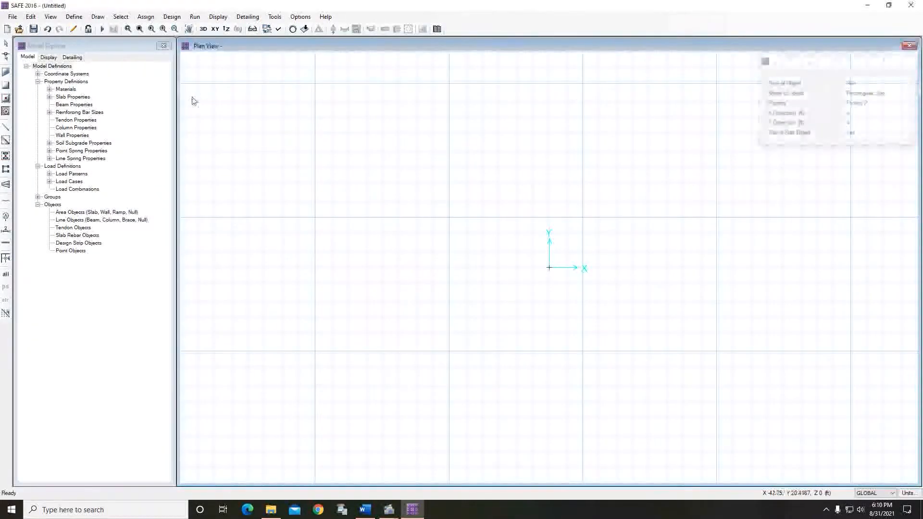
pyautogui.click(366, 509)
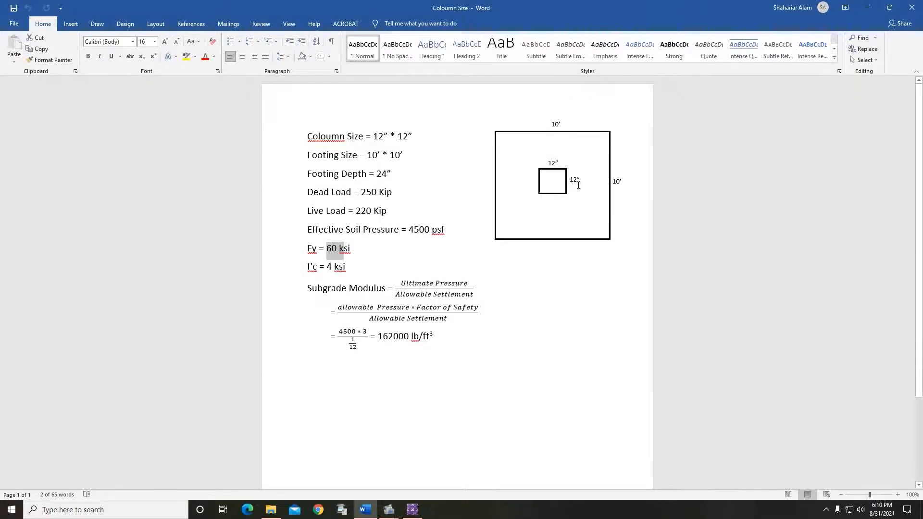
pyautogui.hotkey('alt', 'Tab')
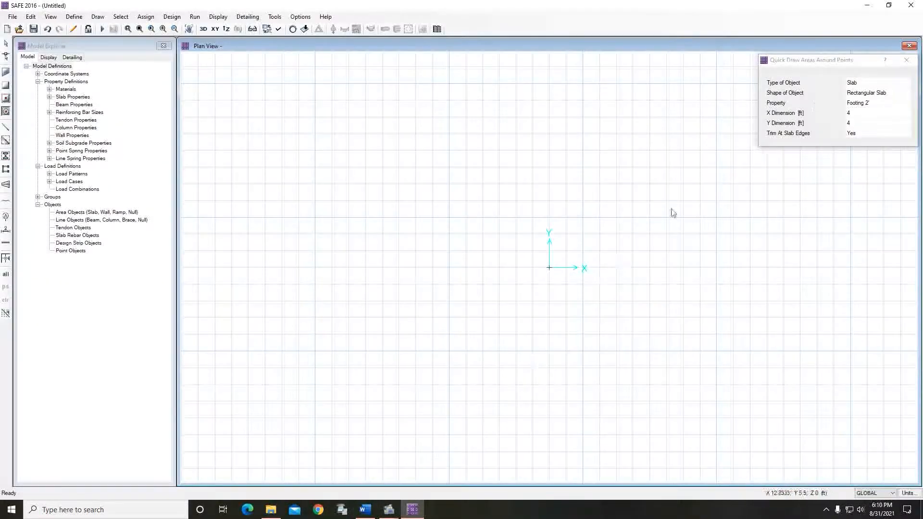
pyautogui.click(879, 103)
pyautogui.click(863, 118)
pyautogui.click(862, 114)
pyautogui.write('1')
pyautogui.press('Tab')
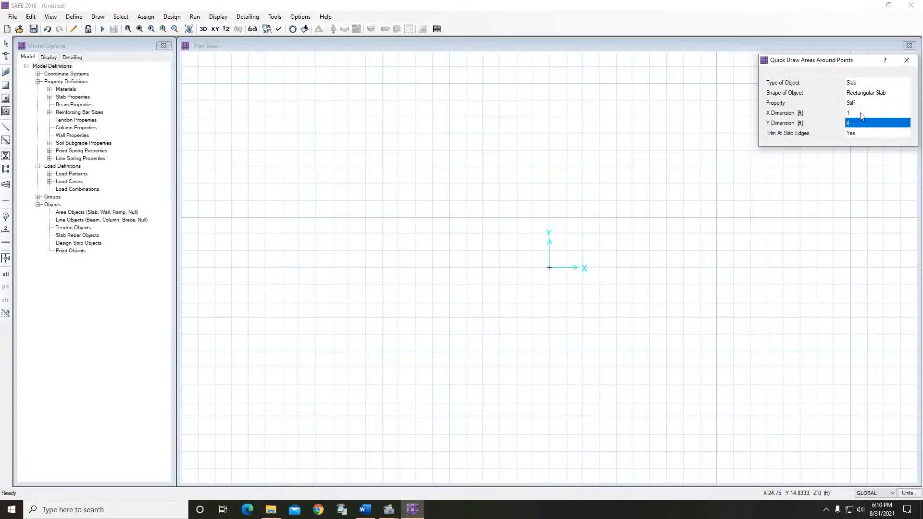
pyautogui.write('1')
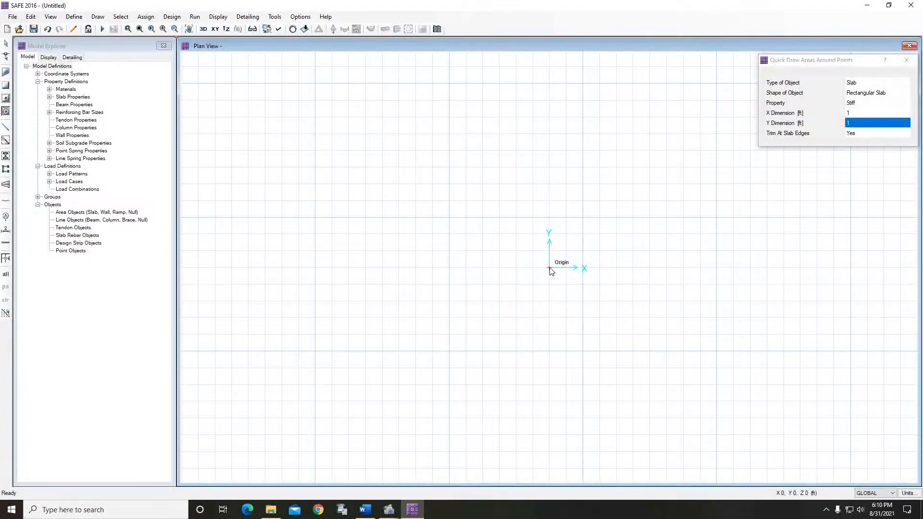
# - Draw a 10 ft by 10 ft rectangular slab with the Footing 2' property around the origin point
pyautogui.click(862, 102)
pyautogui.click(862, 103)
pyautogui.click(864, 121)
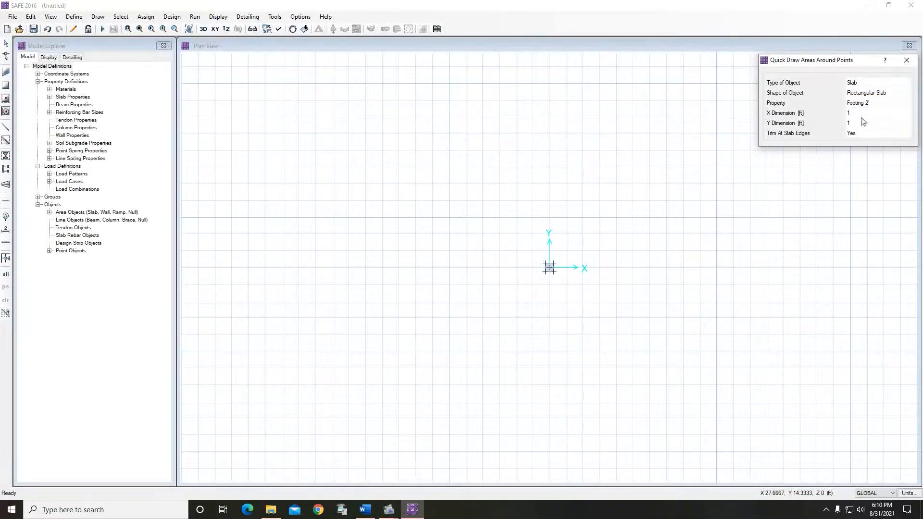
pyautogui.click(857, 114)
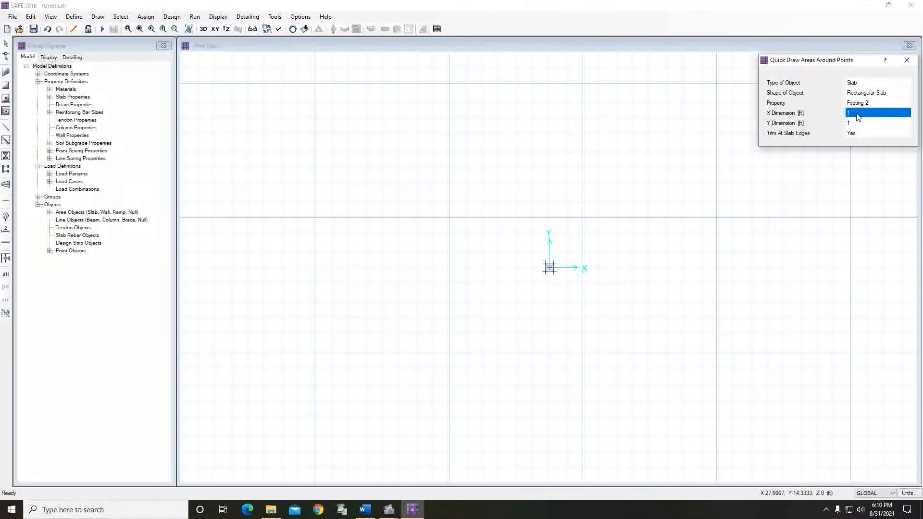
pyautogui.write('10')
pyautogui.click(860, 123)
pyautogui.write('10')
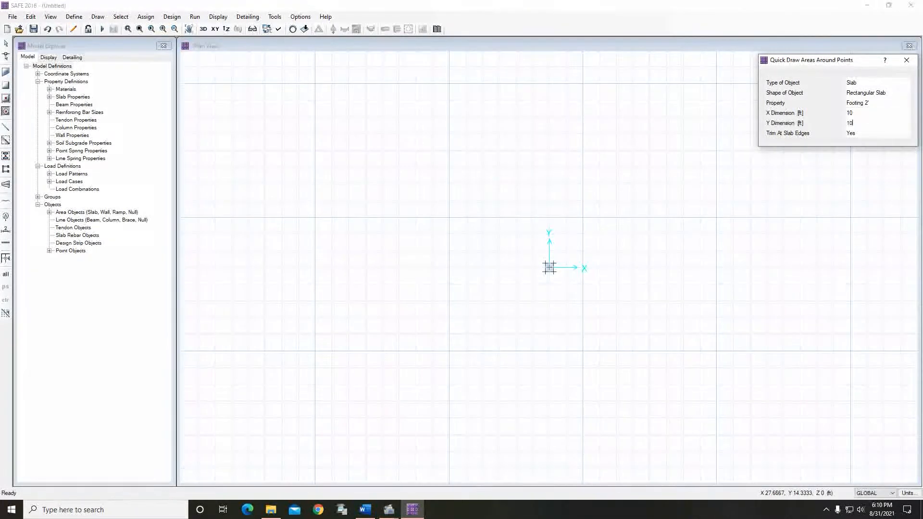
pyautogui.click(536, 270)
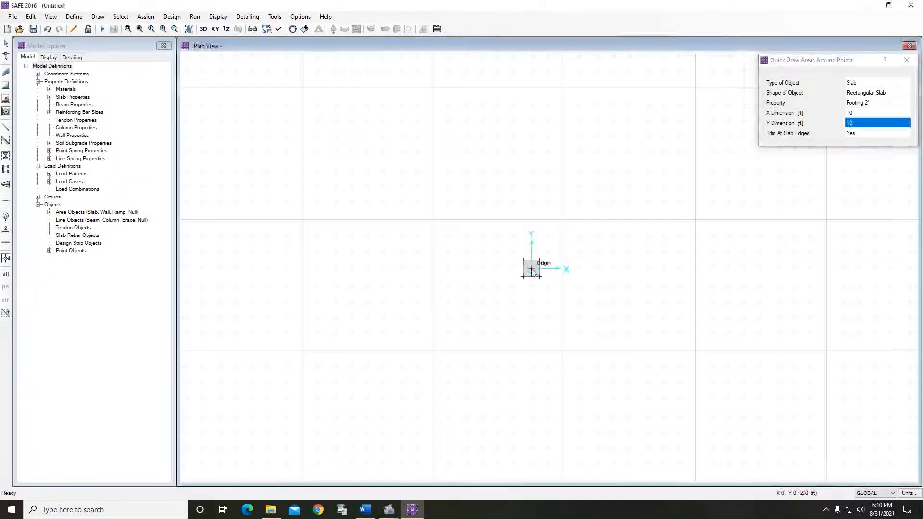
pyautogui.click(533, 271)
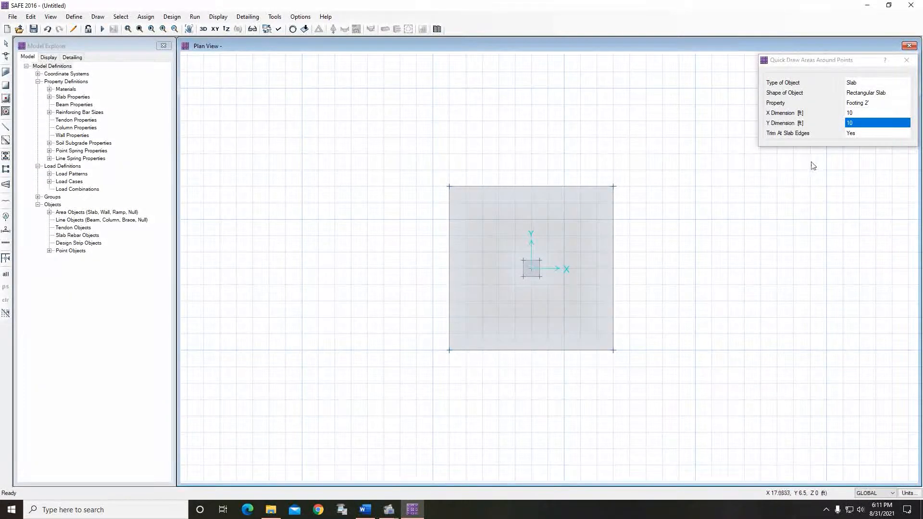
# - Start a DEAD point load assignment on the origin point with a 12 in by 12 in load size for punching shear
pyautogui.click(907, 60)
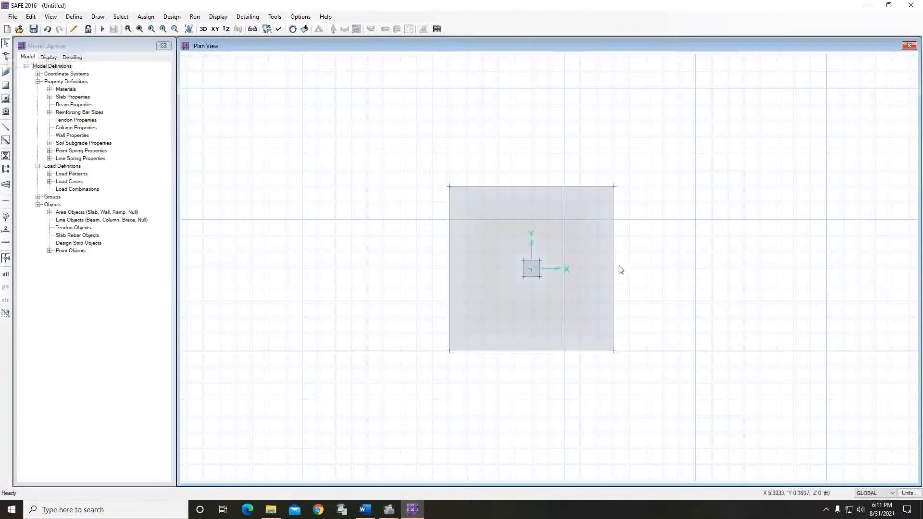
pyautogui.scroll(1, 556, 269)
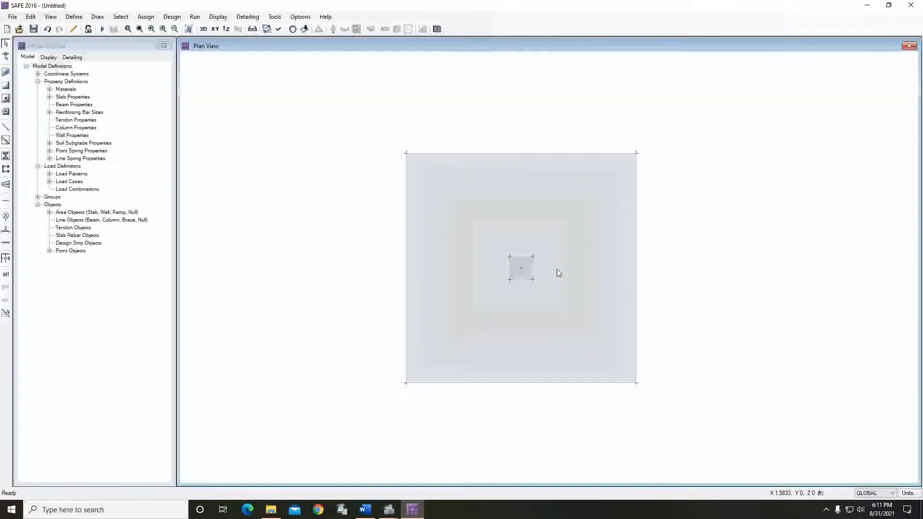
pyautogui.click(527, 278)
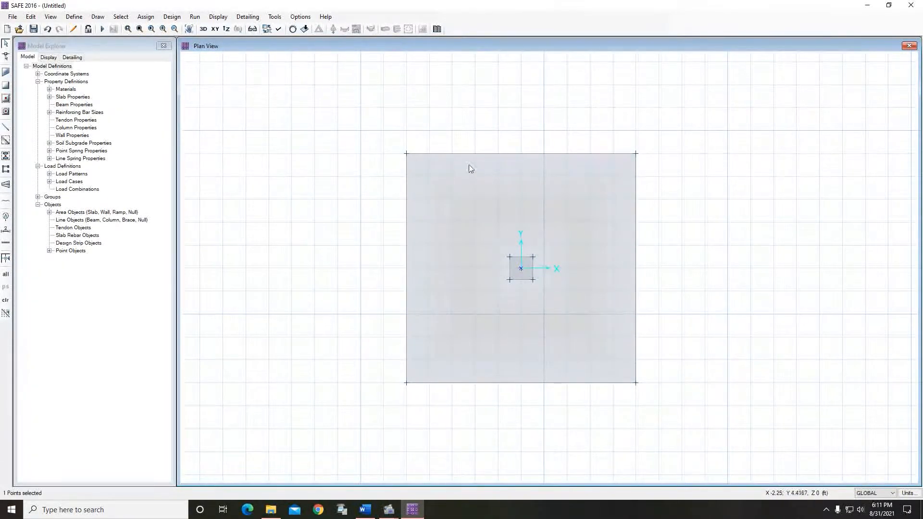
pyautogui.click(145, 17)
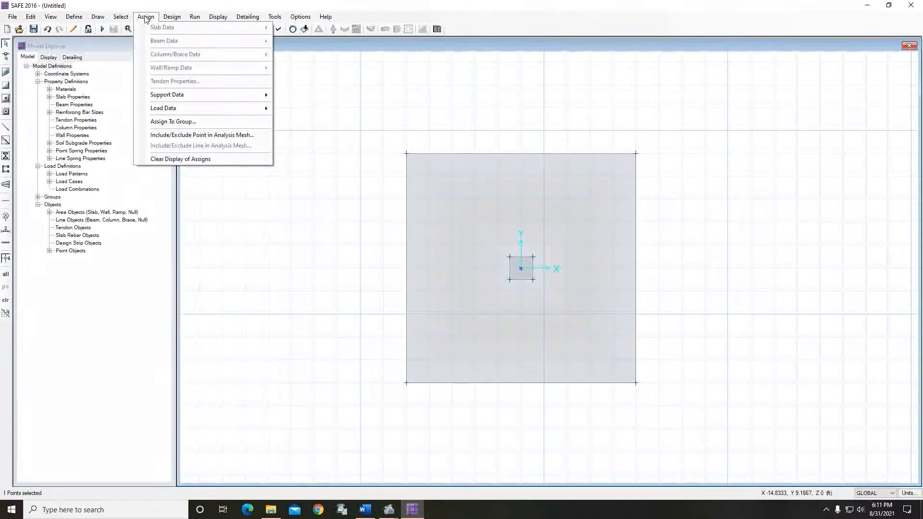
pyautogui.moveTo(216, 107)
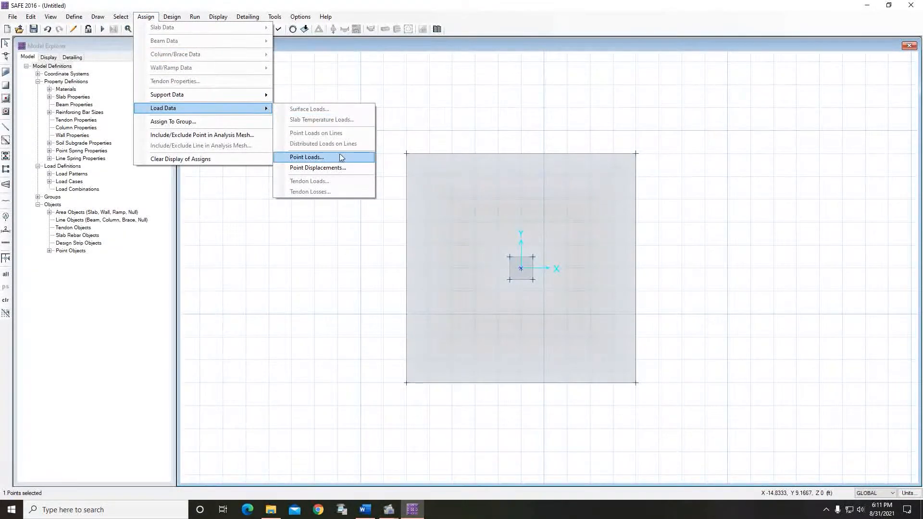
pyautogui.click(354, 157)
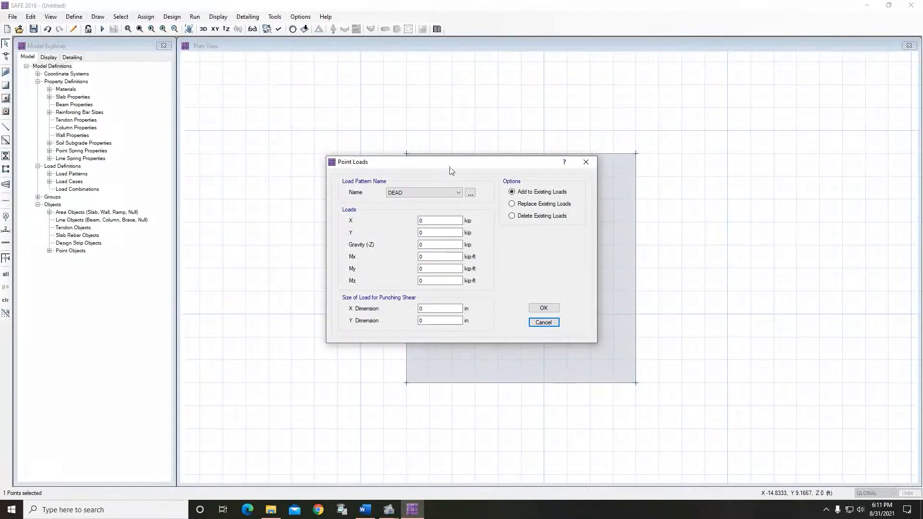
pyautogui.moveTo(359, 157); pyautogui.dragTo(642, 127)
pyautogui.doubleClick(703, 278)
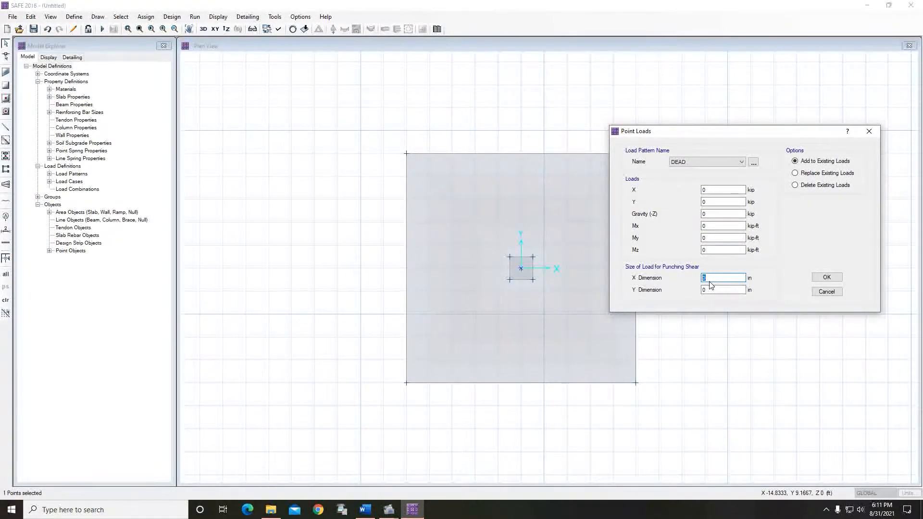
pyautogui.write('12')
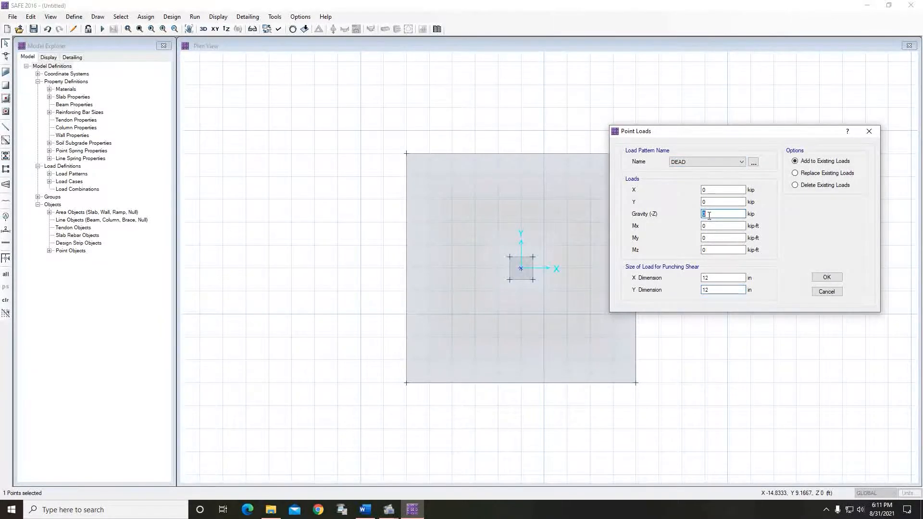
# - Check the column loads in the Word notes, then apply a 250 kip gravity load for the DEAD pattern
pyautogui.click(366, 508)
pyautogui.moveTo(370, 193); pyautogui.dragTo(386, 212)
pyautogui.click(423, 219)
pyautogui.click(867, 7)
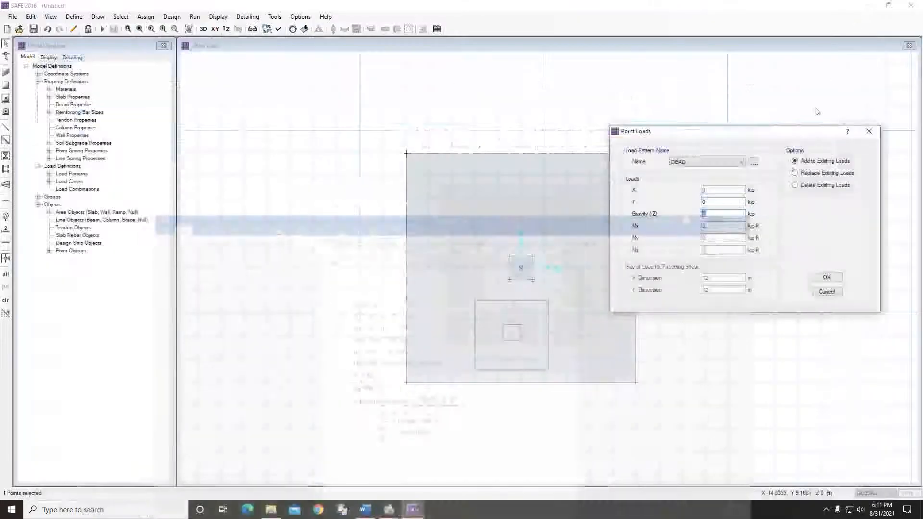
pyautogui.doubleClick(713, 212)
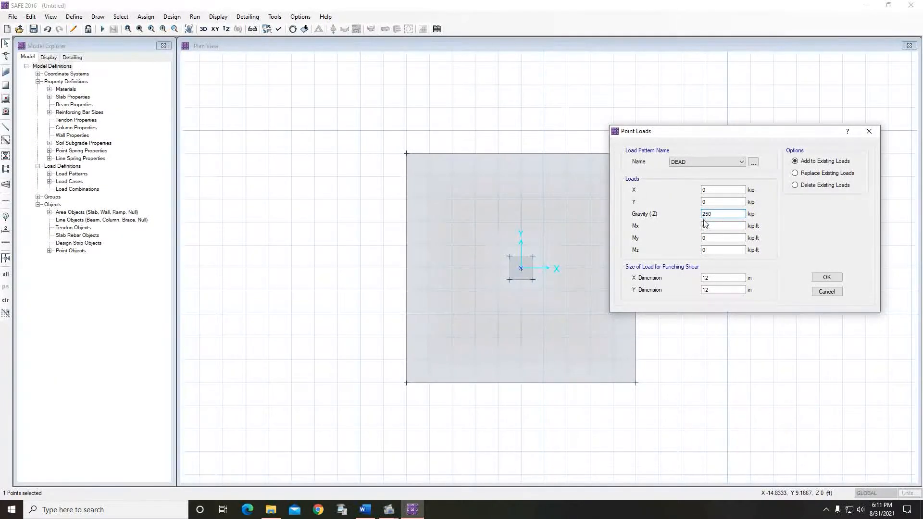
pyautogui.click(827, 277)
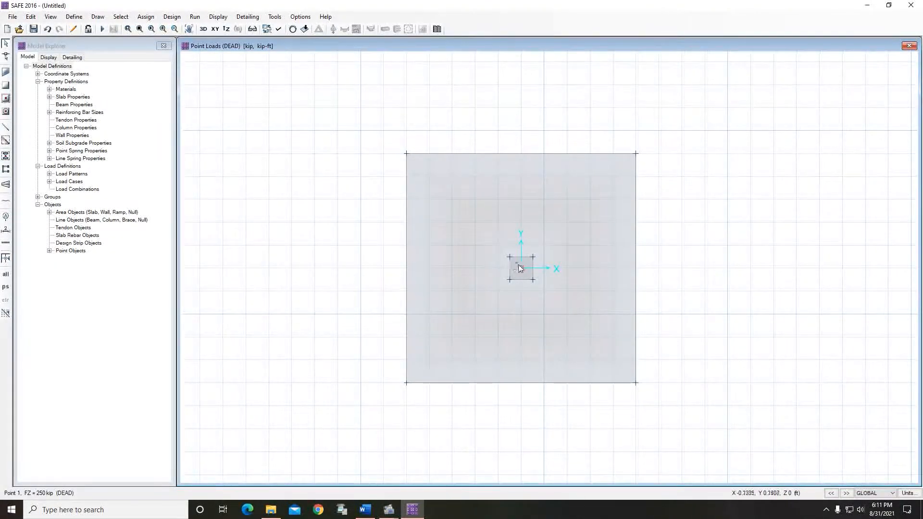
# - Assign a 220 kip gravity point load for the LIVE pattern to the origin point, including its punching shear dimensions
pyautogui.click(525, 273)
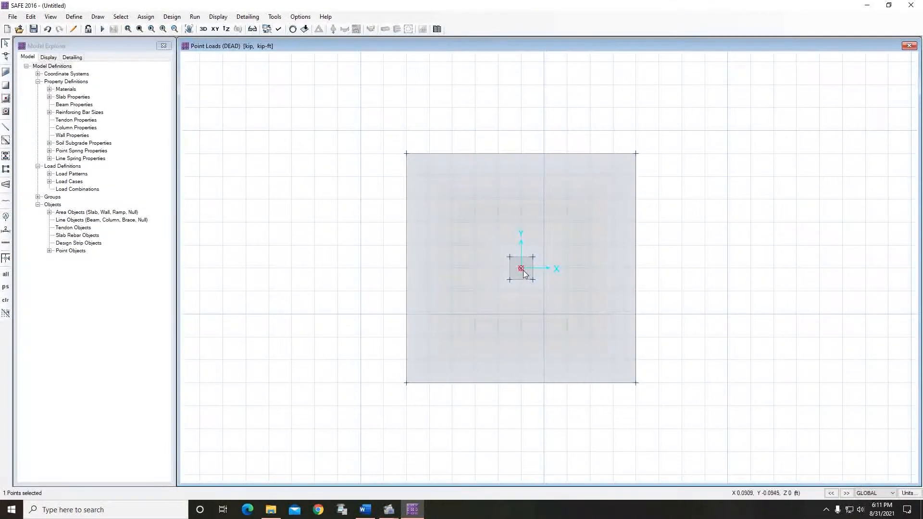
pyautogui.click(147, 17)
pyautogui.moveTo(207, 109)
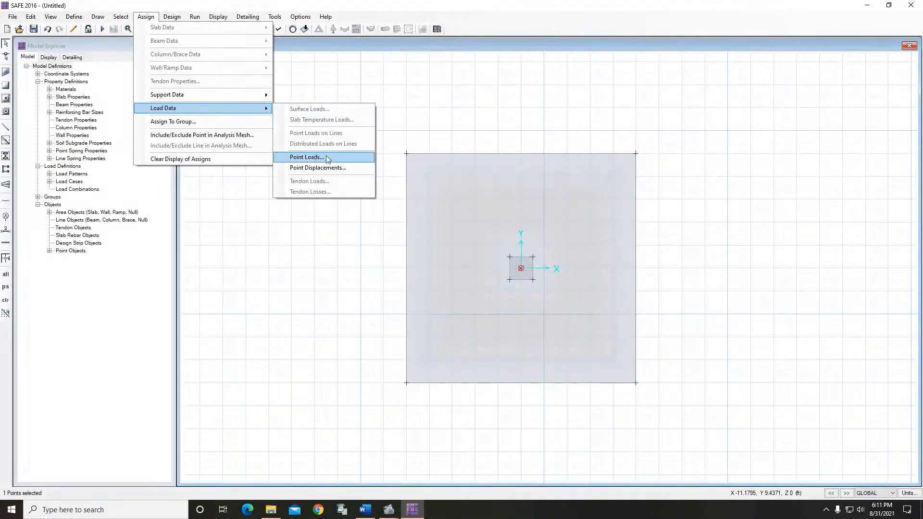
pyautogui.click(336, 157)
pyautogui.click(407, 193)
pyautogui.click(394, 208)
pyautogui.doubleClick(430, 244)
pyautogui.write('220')
pyautogui.click(431, 310)
pyautogui.click(432, 321)
pyautogui.click(544, 308)
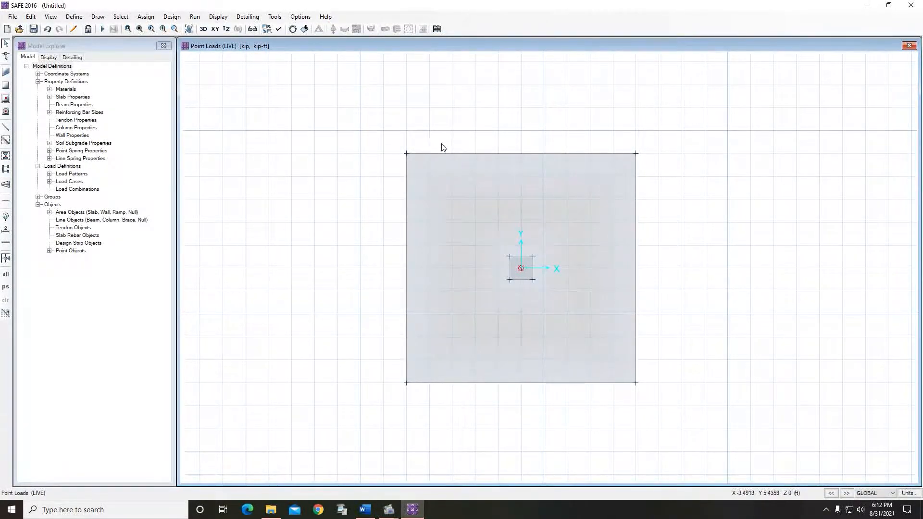
# - Copy the subgrade modulus value 162000 from the Word notes and return to SAFE
pyautogui.click(366, 510)
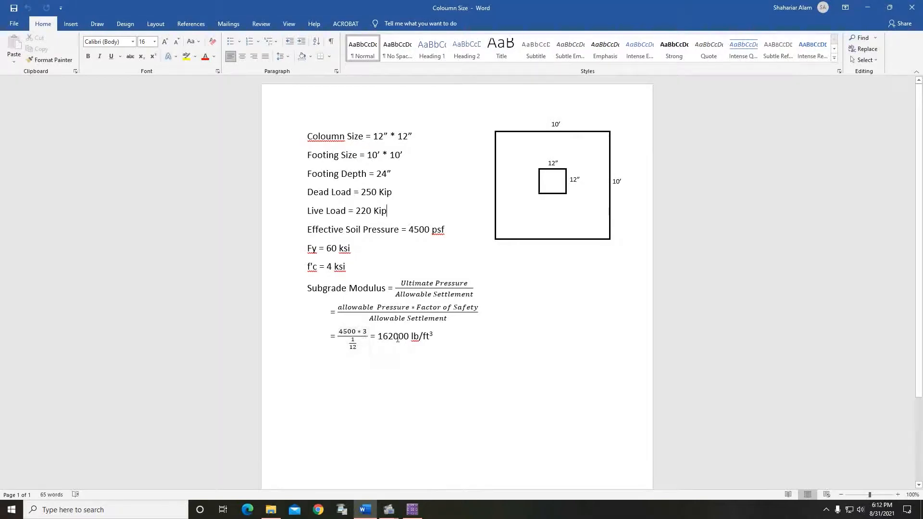
pyautogui.moveTo(379, 336); pyautogui.dragTo(435, 337)
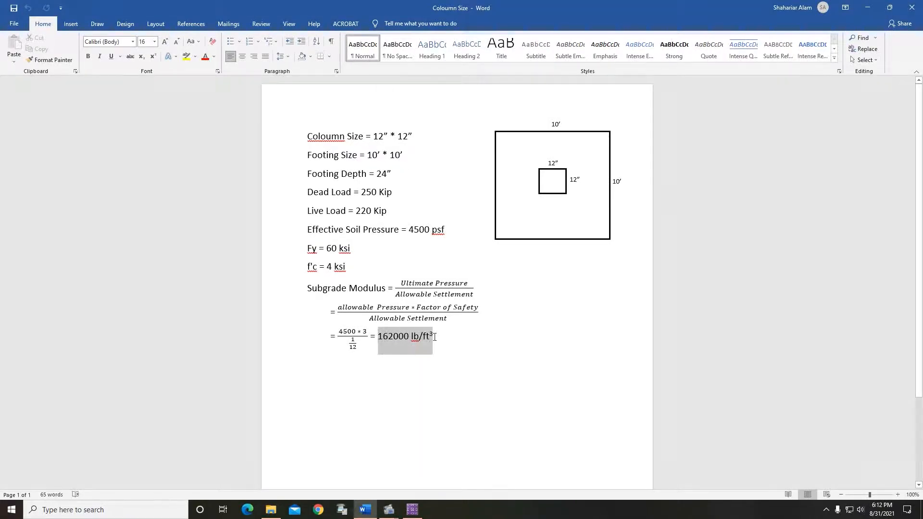
pyautogui.press('Right')
pyautogui.moveTo(378, 336); pyautogui.dragTo(408, 336)
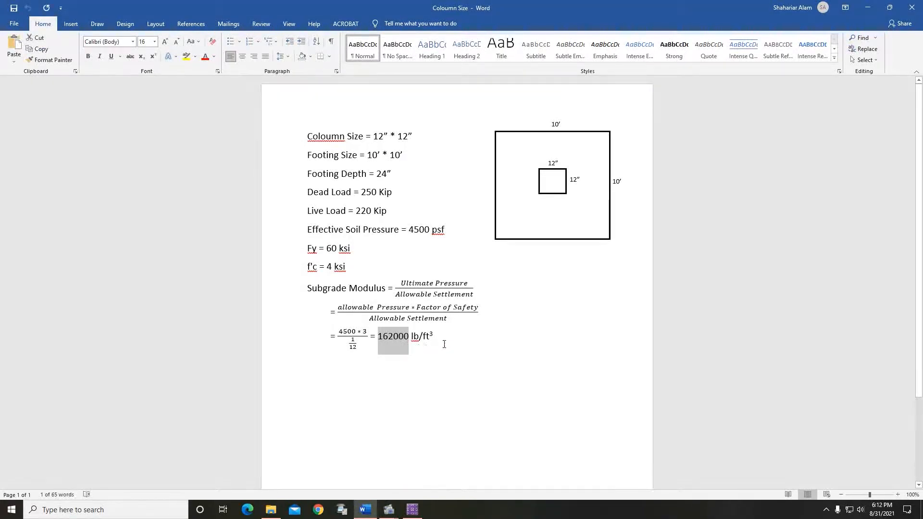
pyautogui.click(412, 509)
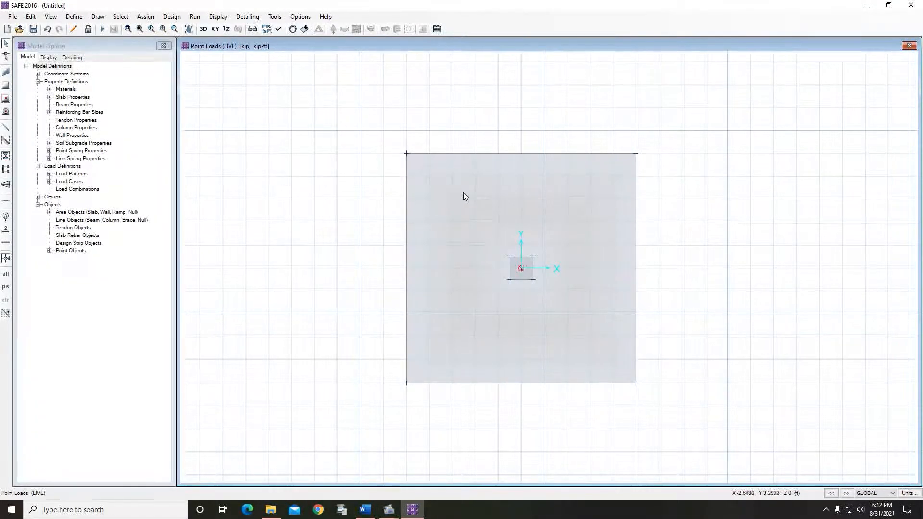
# - Set the SOIL1 subgrade modulus to 162000 lb/ft3 and assign SOIL1 to the 10 ft footing slab
pyautogui.click(477, 188)
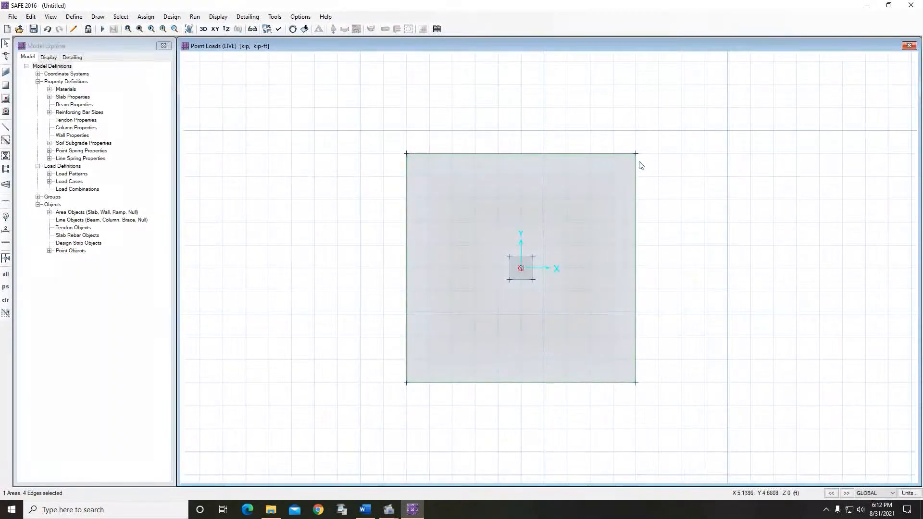
pyautogui.click(146, 17)
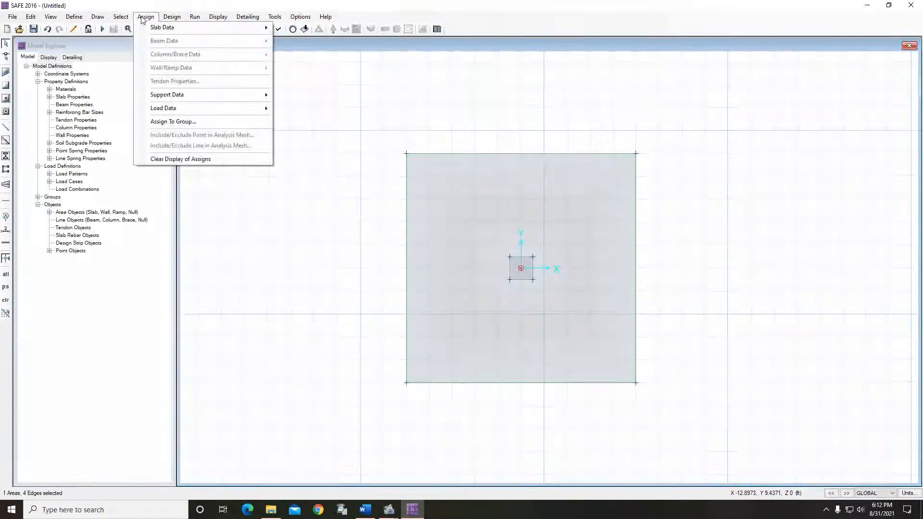
pyautogui.moveTo(213, 96)
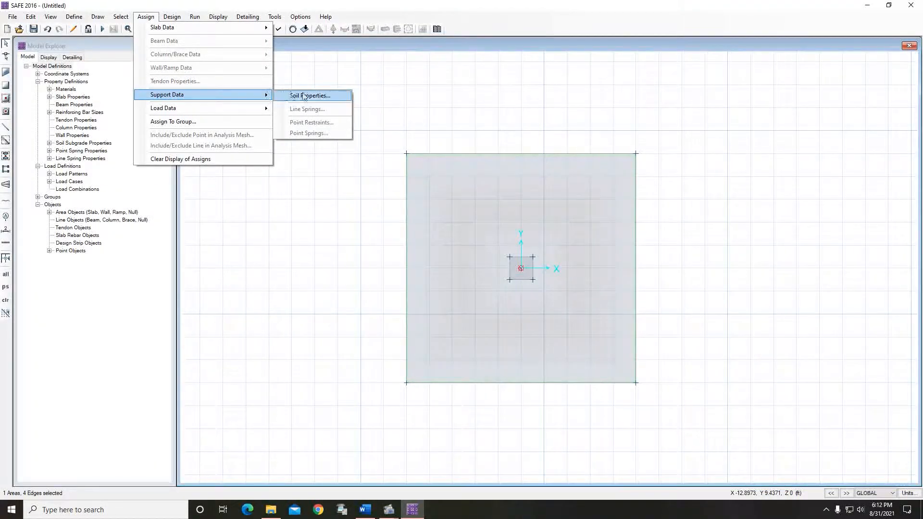
pyautogui.click(342, 95)
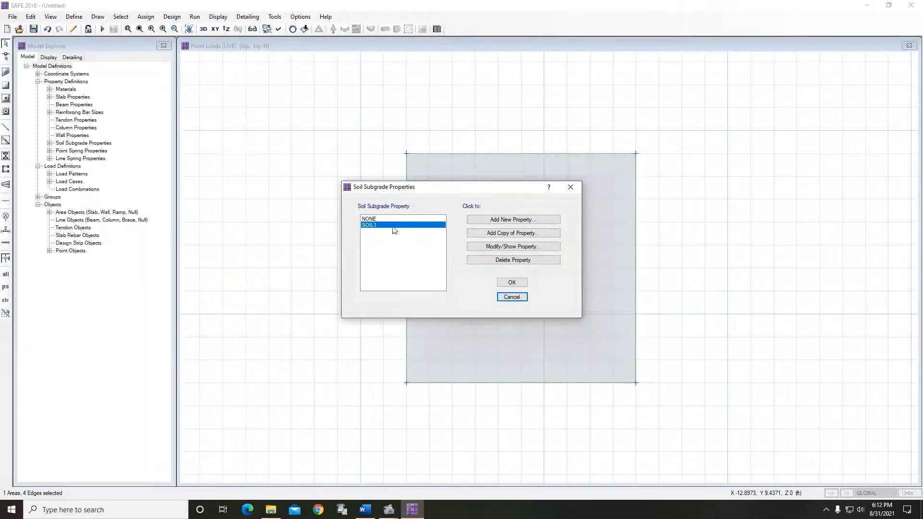
pyautogui.click(499, 247)
pyautogui.moveTo(503, 218); pyautogui.dragTo(458, 222)
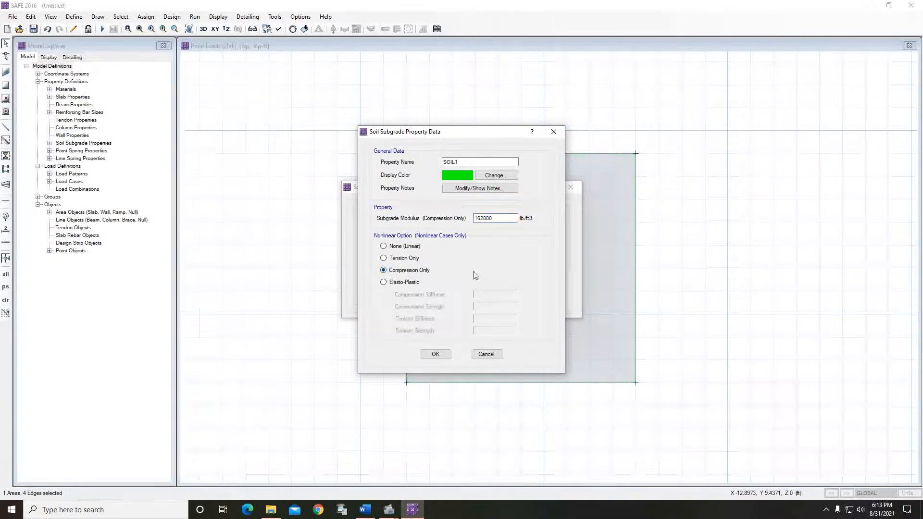
pyautogui.click(446, 355)
pyautogui.click(512, 282)
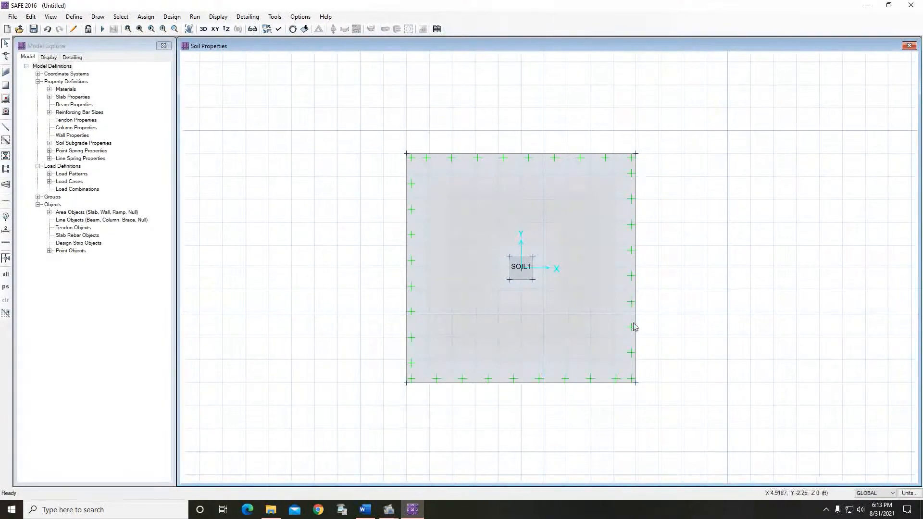
# - Add the default design load combinations, leaving out the Service - Long Term type
pyautogui.click(203, 29)
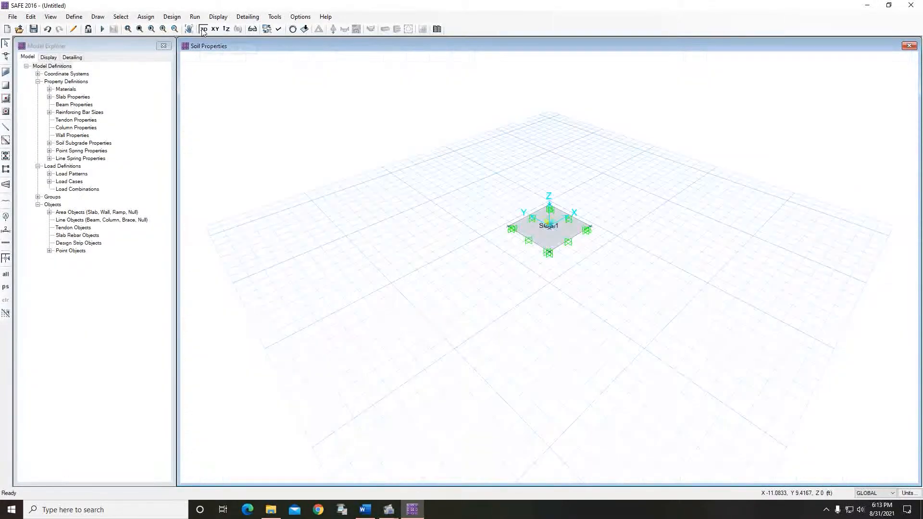
pyautogui.scroll(5, 579, 218)
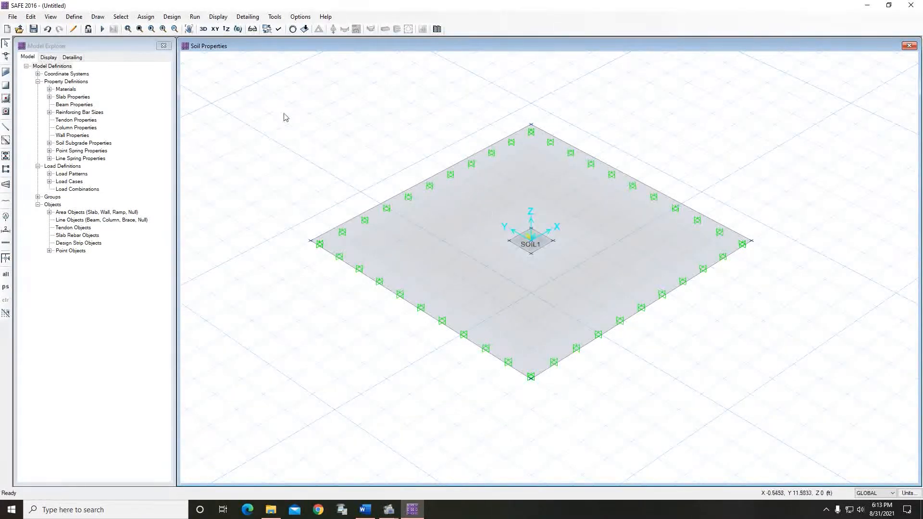
pyautogui.click(74, 17)
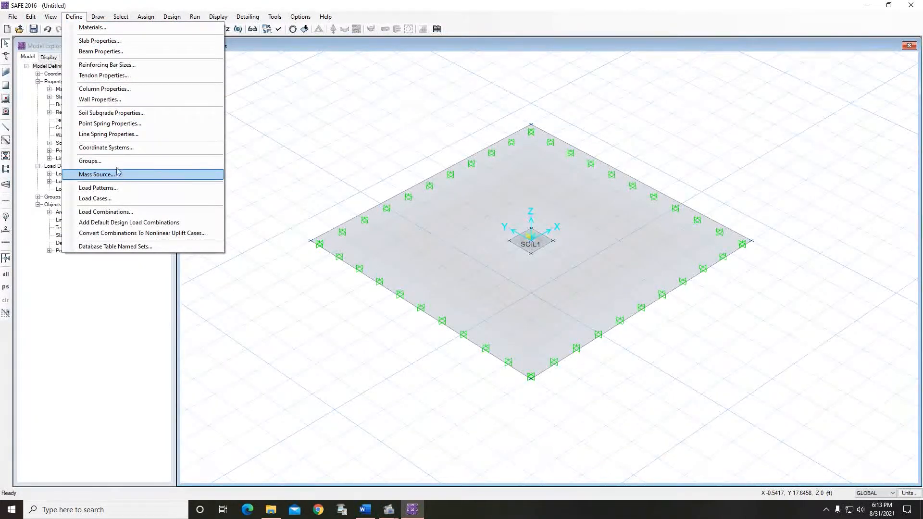
pyautogui.click(178, 212)
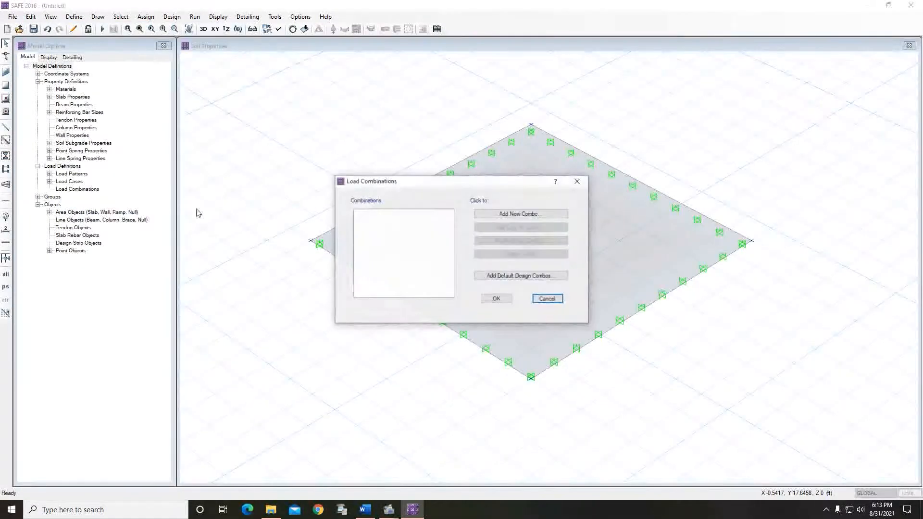
pyautogui.click(547, 279)
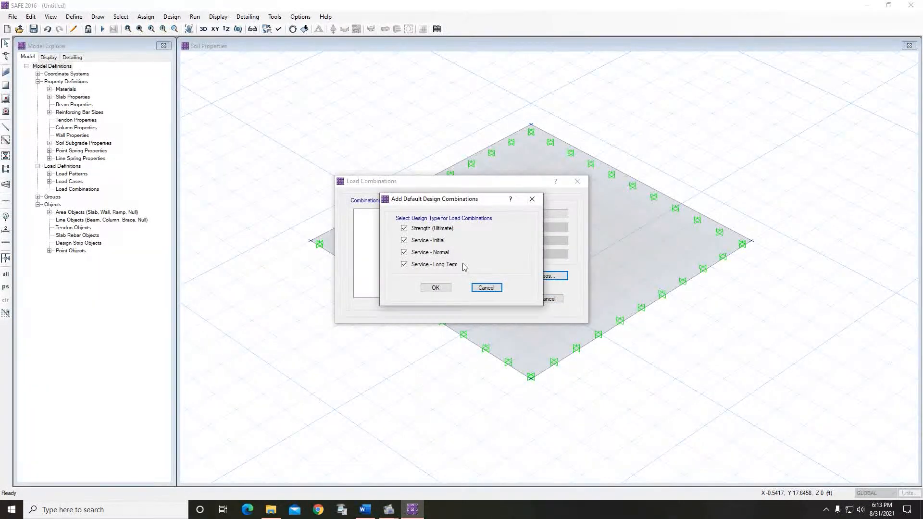
pyautogui.click(403, 265)
pyautogui.click(435, 287)
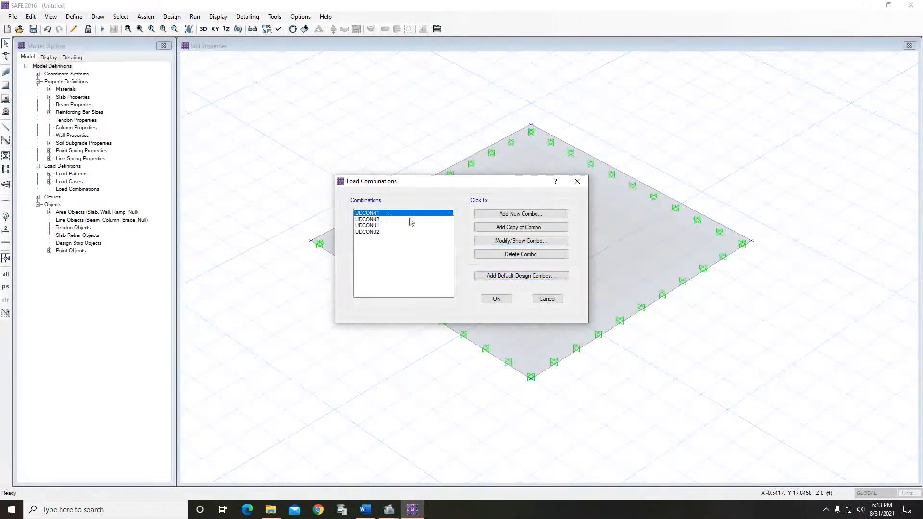
# - Review the UDCONN1 load combination and delete it
pyautogui.click(500, 240)
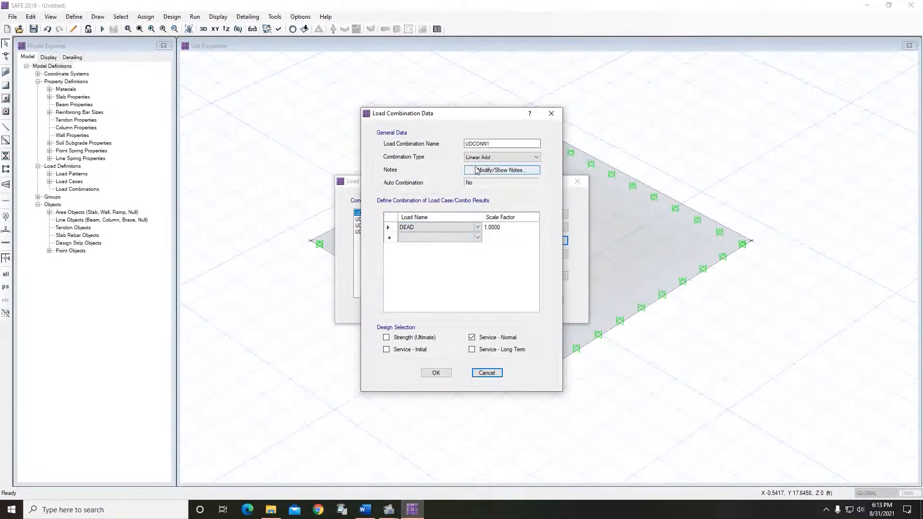
pyautogui.click(487, 373)
pyautogui.click(511, 253)
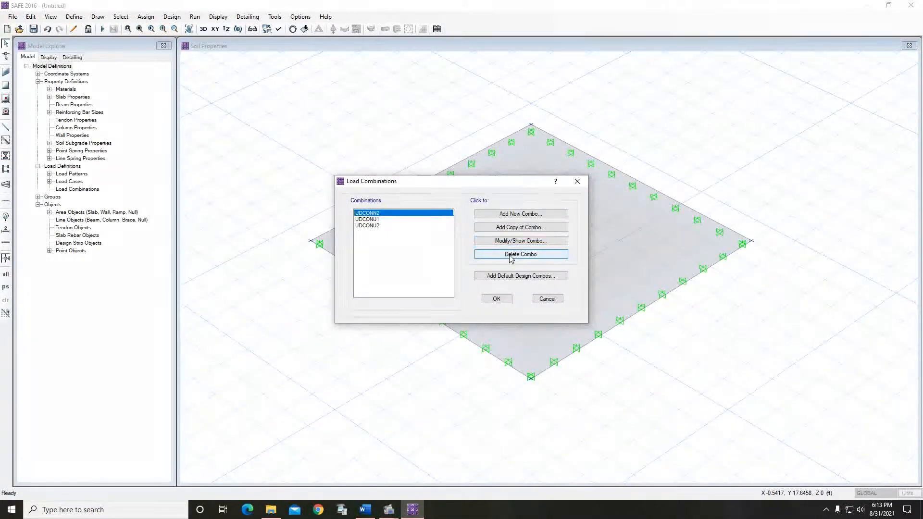
# - Rename the UDCONN2 load combination as D + L
pyautogui.click(510, 240)
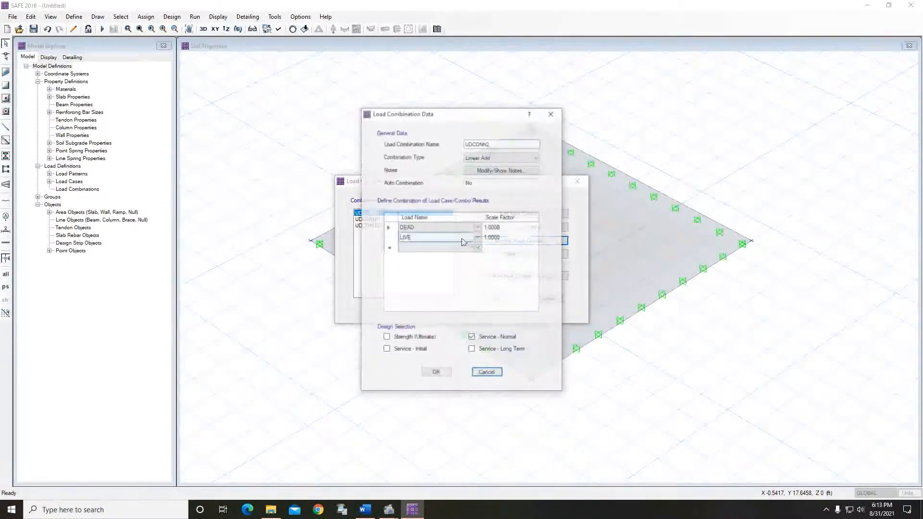
pyautogui.doubleClick(499, 143)
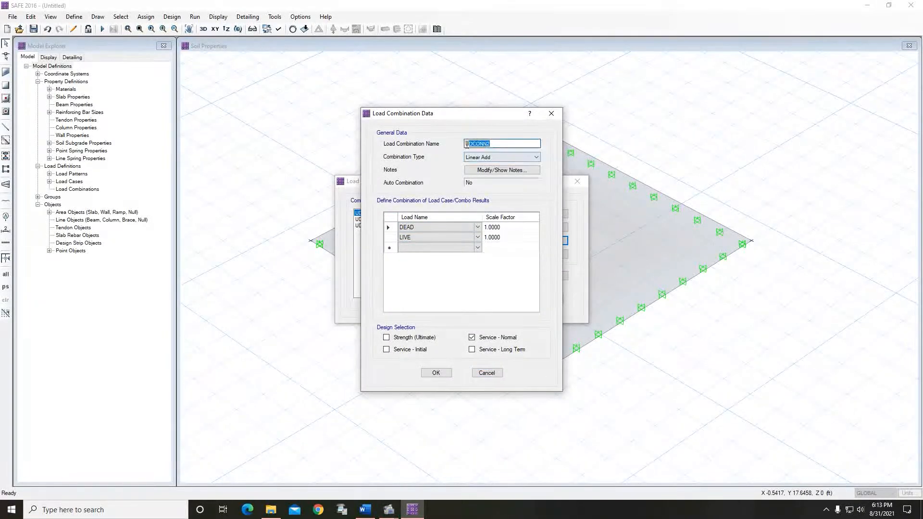
pyautogui.write('D + L')
pyautogui.click(436, 373)
# - Rename the strength load combination containing only DEAD at a 1.4 scale factor as 1.4D
pyautogui.click(367, 220)
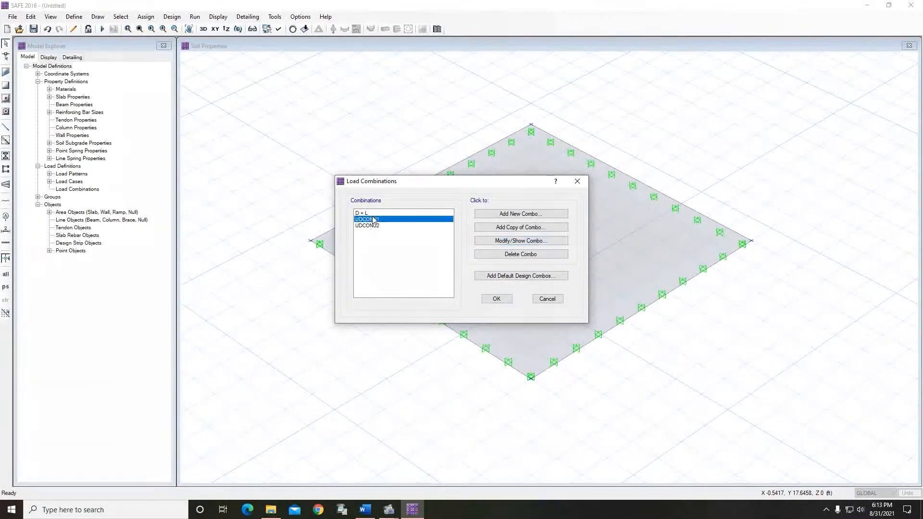
pyautogui.click(490, 239)
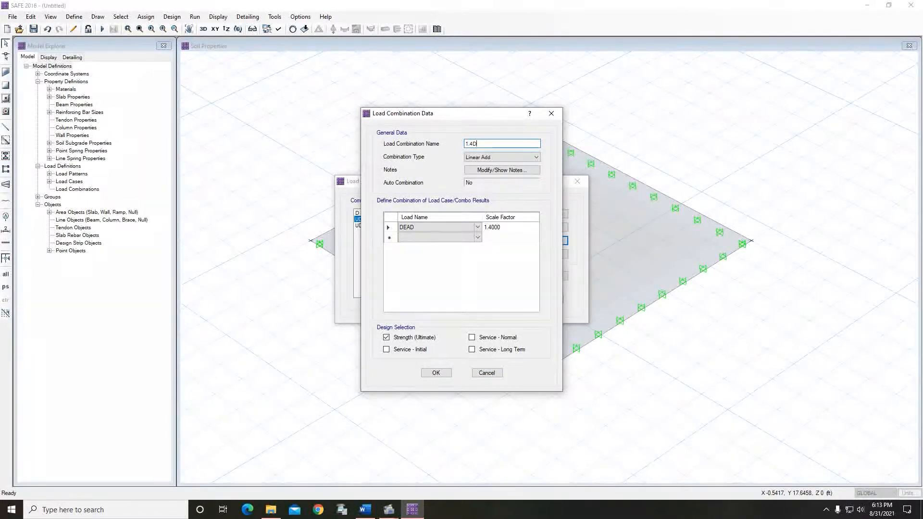
pyautogui.click(435, 372)
# - Rename the UDCONU2 load combination as 1.2D + 1.6L and accept the load combination definitions
pyautogui.click(380, 225)
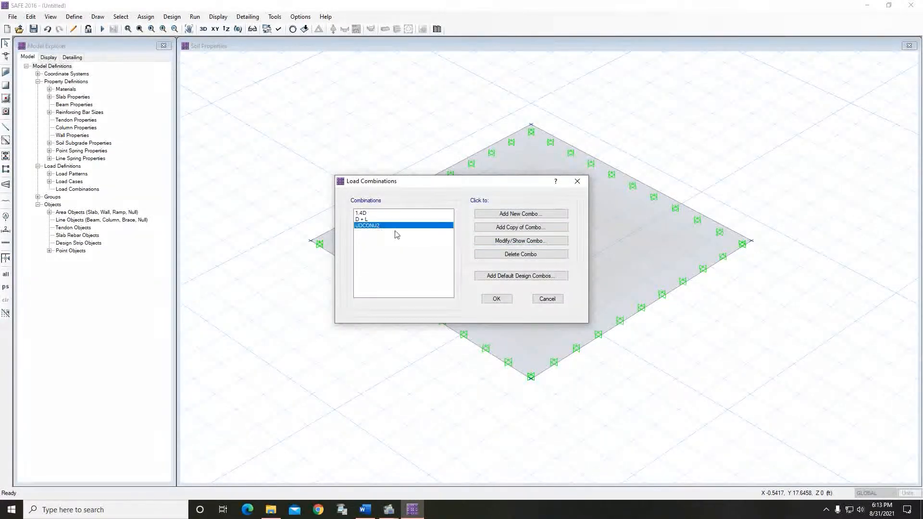
pyautogui.click(501, 241)
pyautogui.click(495, 143)
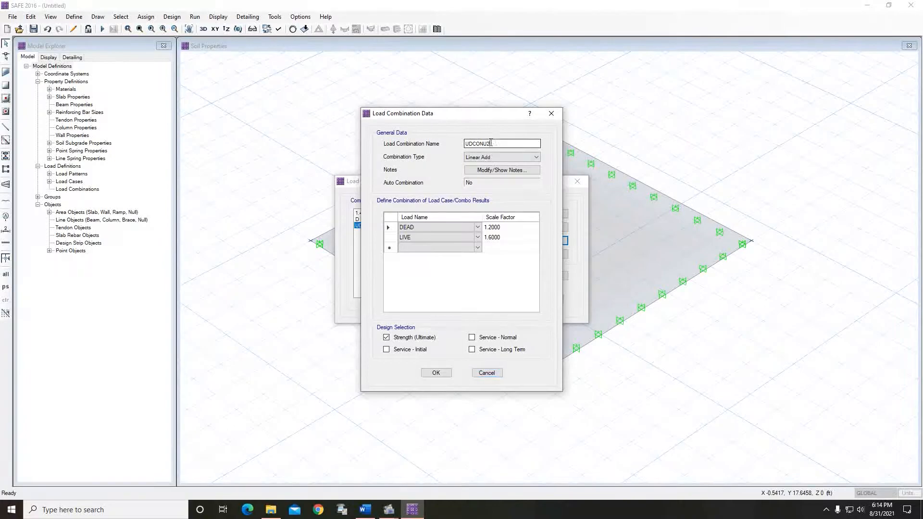
pyautogui.write('1.2D + 1.6L')
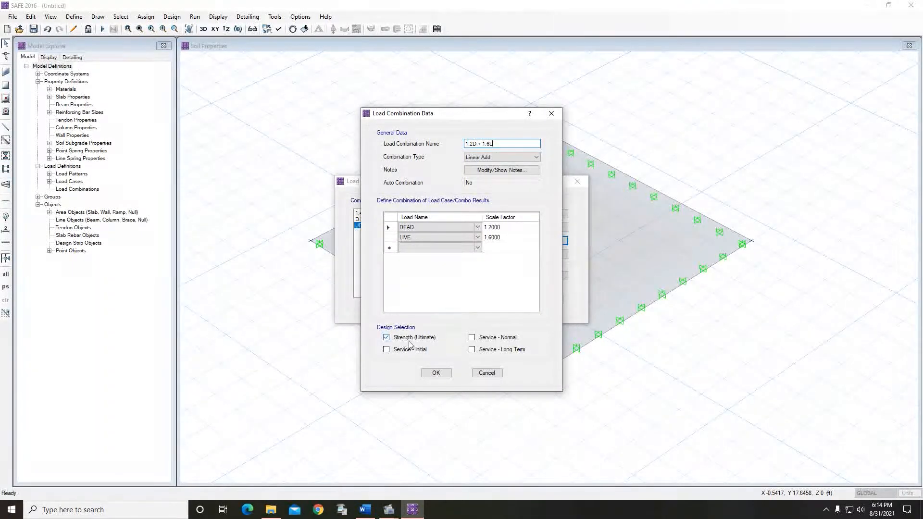
pyautogui.click(436, 373)
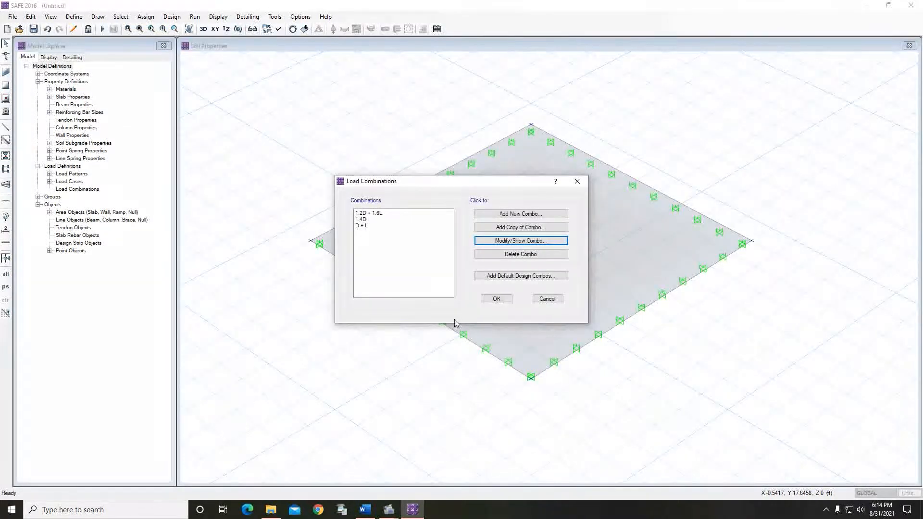
pyautogui.click(504, 300)
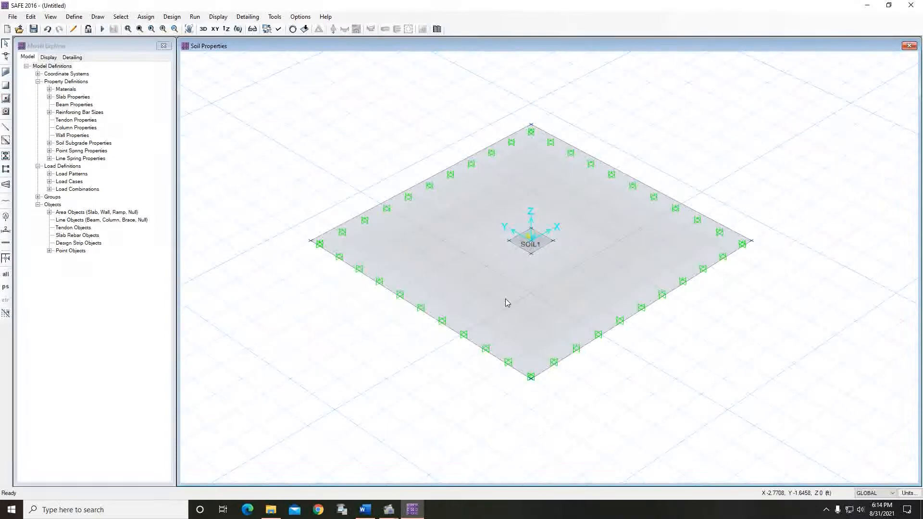
# - Run the footing analysis, saving the model file as 3 in New folder (5) on the desktop
pyautogui.click(194, 16)
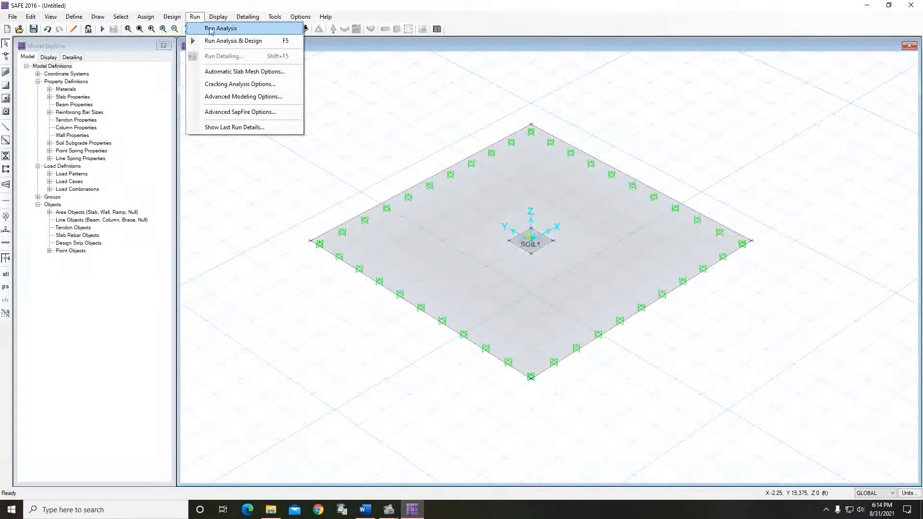
pyautogui.click(262, 29)
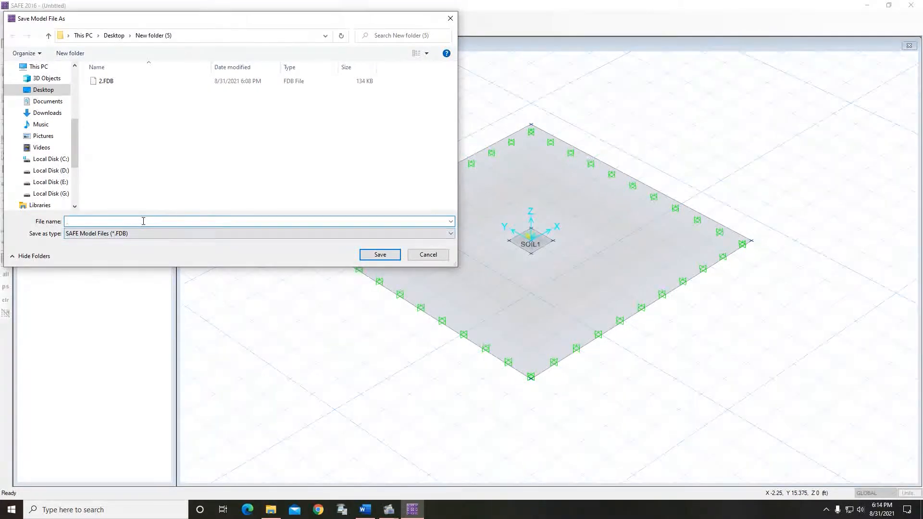
pyautogui.rightClick(140, 116)
pyautogui.click(322, 144)
pyautogui.click(379, 255)
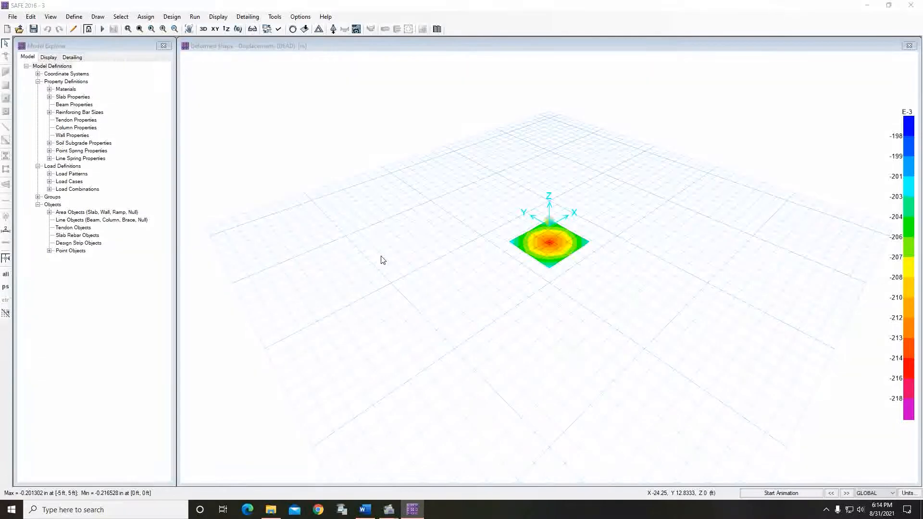
# - Examine the footing's DEAD displacement contours up close and in plan view
pyautogui.moveTo(572, 222)
pyautogui.scroll(5, 538, 199)
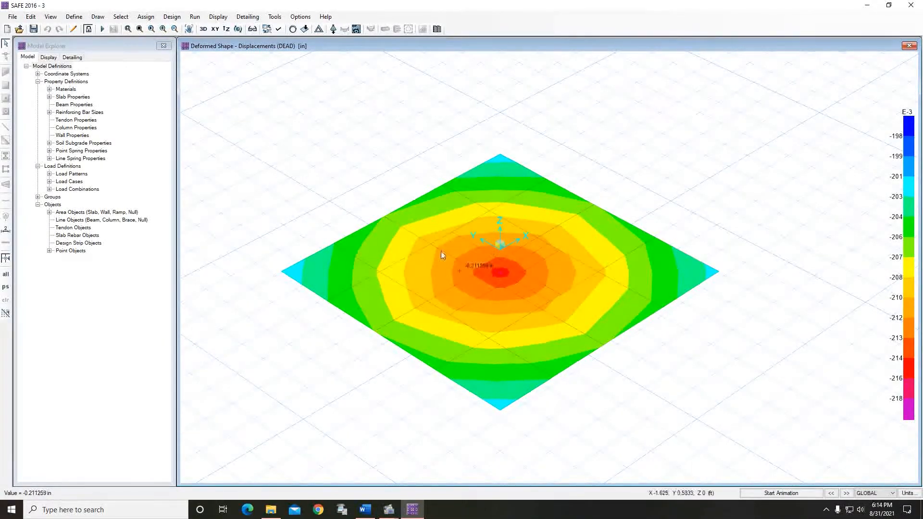
pyautogui.click(215, 29)
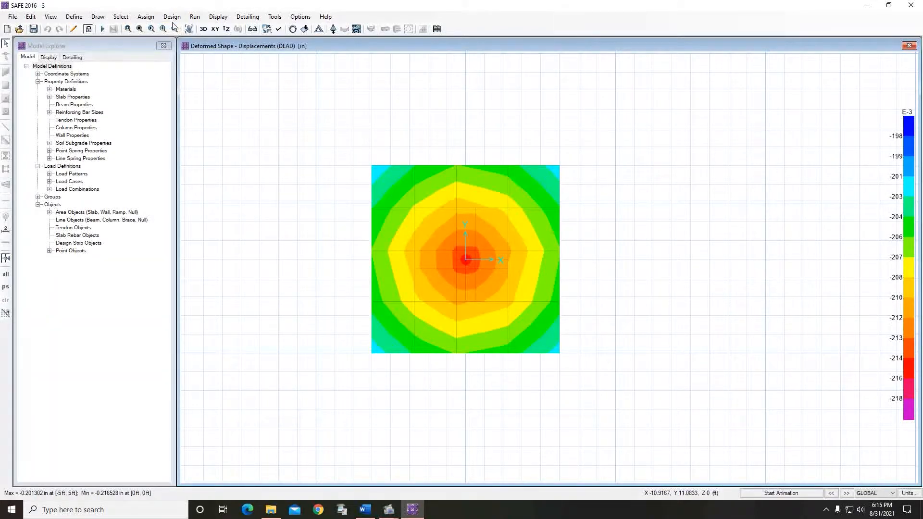
# - Unlock the model and set up a layer A column strip with left and right start and end widths of 5 ft
pyautogui.click(89, 29)
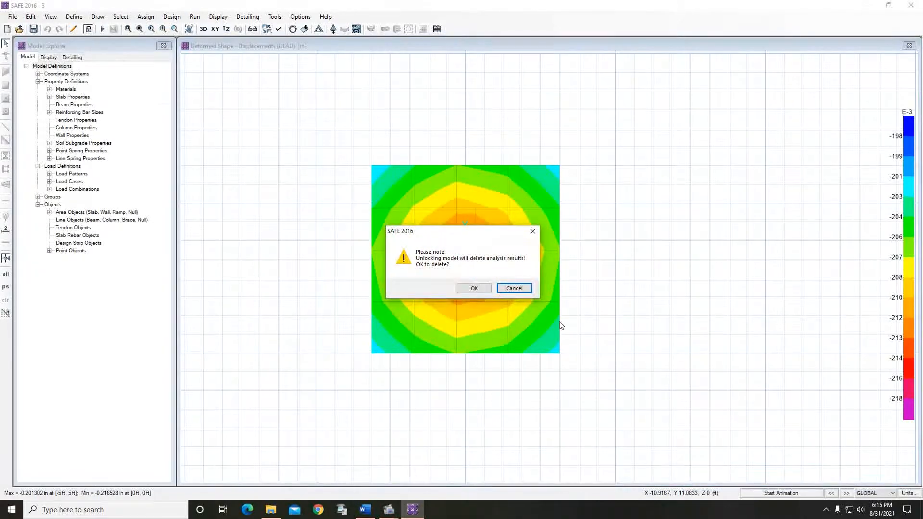
pyautogui.click(479, 290)
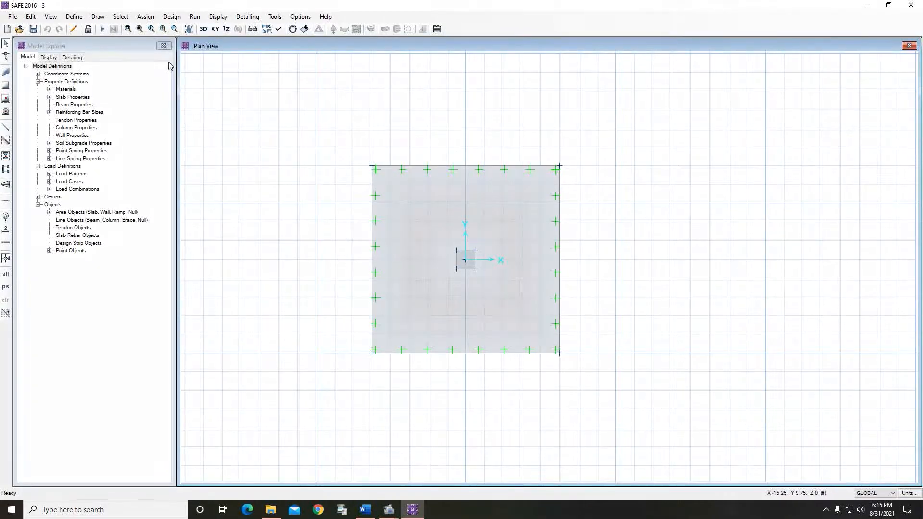
pyautogui.click(98, 17)
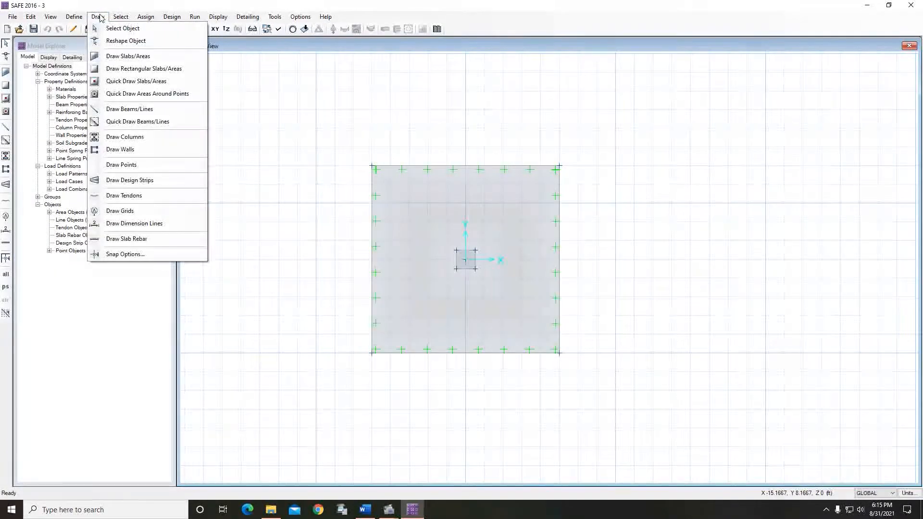
pyautogui.click(179, 182)
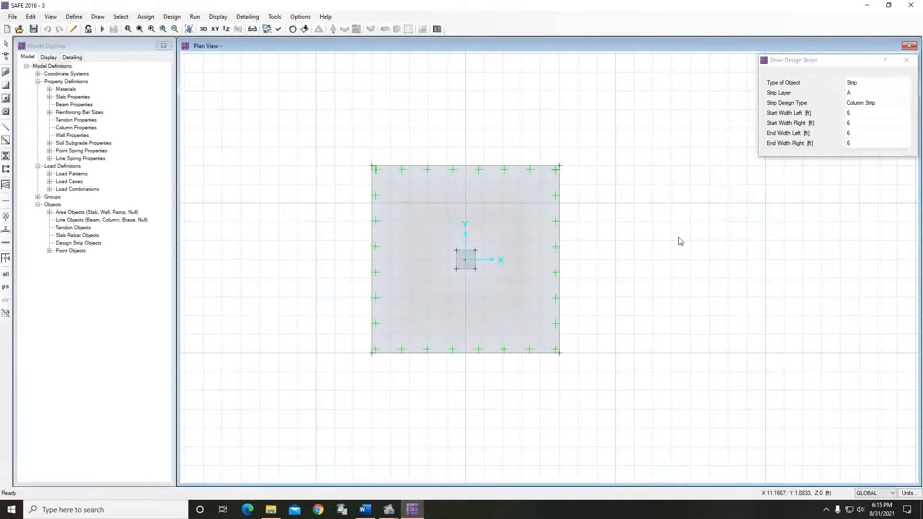
pyautogui.click(864, 113)
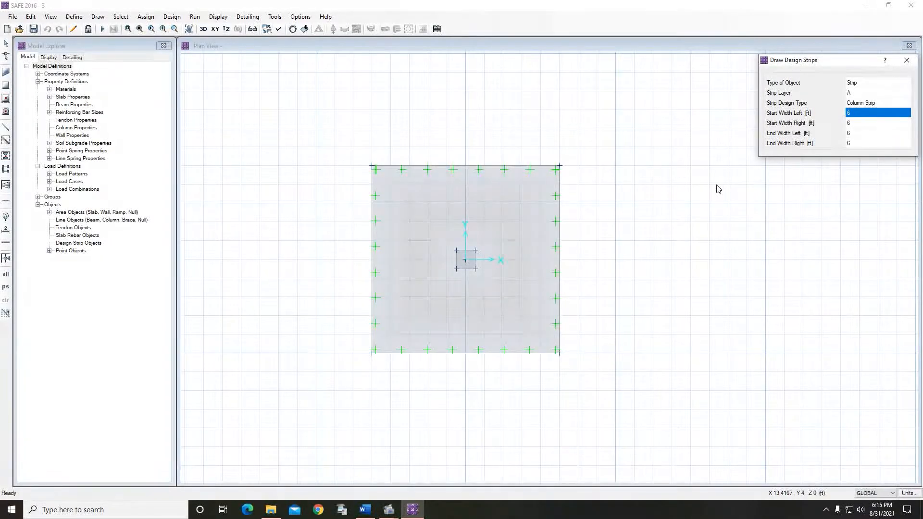
pyautogui.write('5')
pyautogui.press('Tab')
pyautogui.write('5')
pyautogui.press('Tab')
pyautogui.write('5')
pyautogui.press('Tab')
pyautogui.write('5')
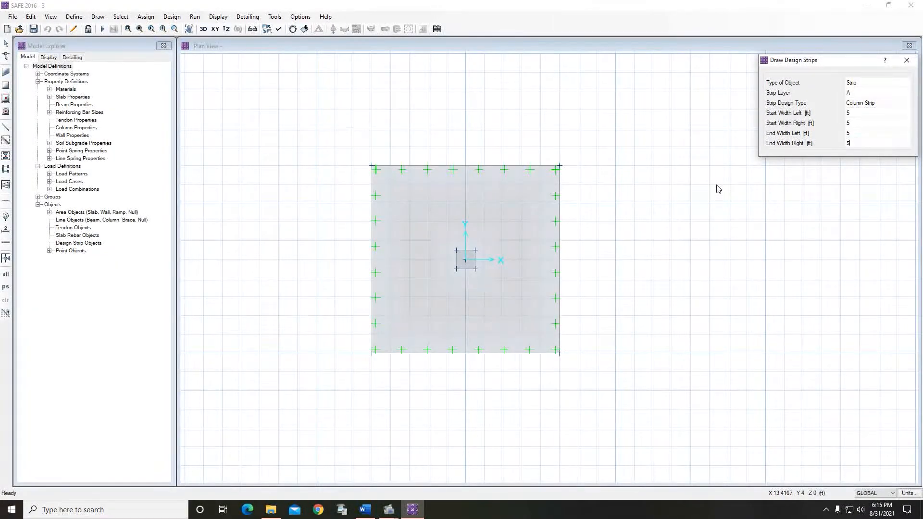
# - Draw the layer A column strip along the X axis between the midpoints of the footing's opposite edges, 10 ft long
pyautogui.click(371, 261)
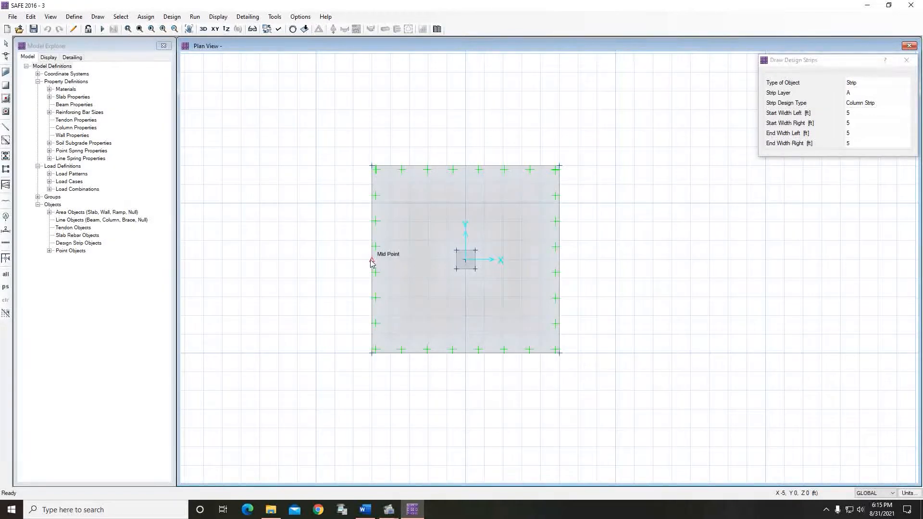
pyautogui.click(372, 261)
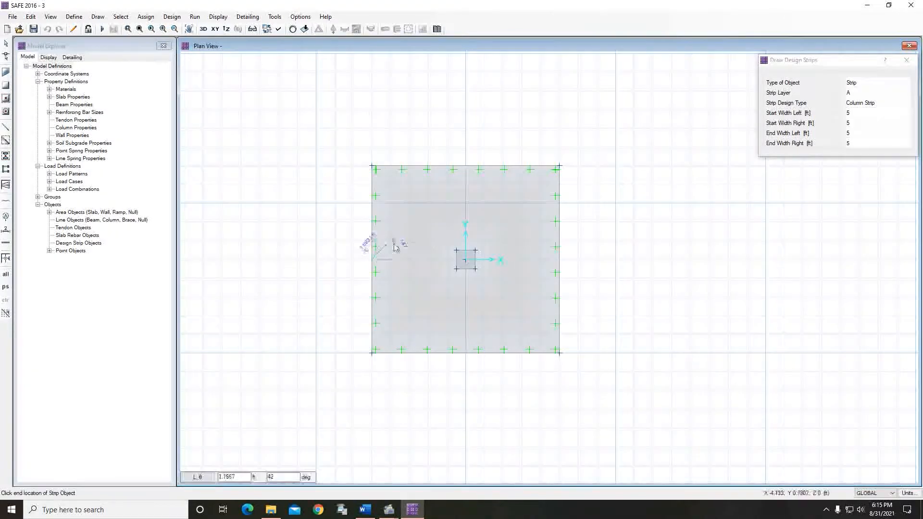
pyautogui.click(560, 261)
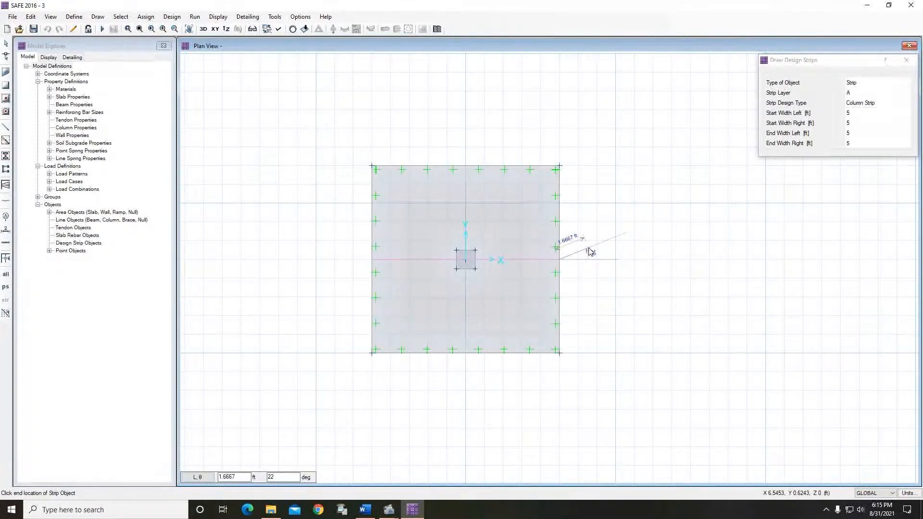
pyautogui.press('Return')
# - Draw a 10 ft layer B column strip along the Y axis between the midpoints of the footing's upper and lower edges
pyautogui.click(873, 93)
pyautogui.click(873, 92)
pyautogui.click(860, 105)
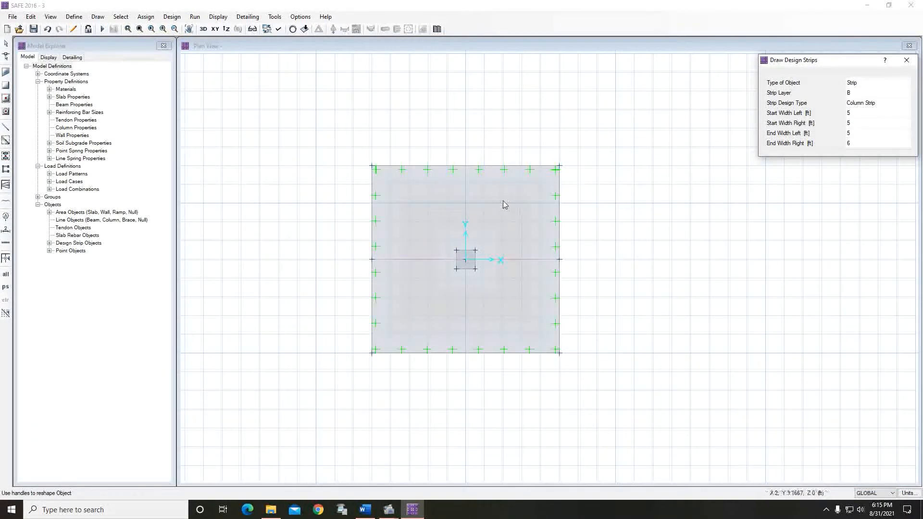
pyautogui.click(466, 171)
pyautogui.click(465, 351)
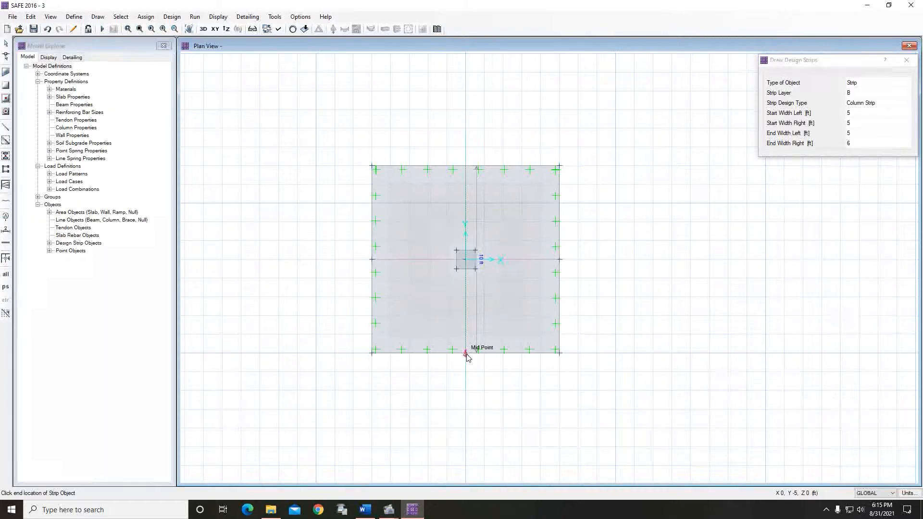
pyautogui.press('Return')
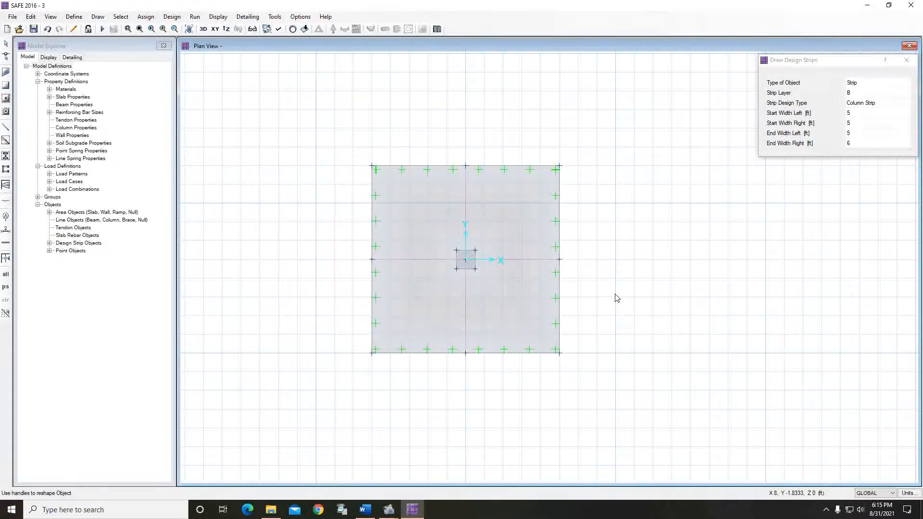
# - Run the analysis and design, and check the punching shear capacity ratio at the column
pyautogui.click(195, 16)
pyautogui.click(276, 43)
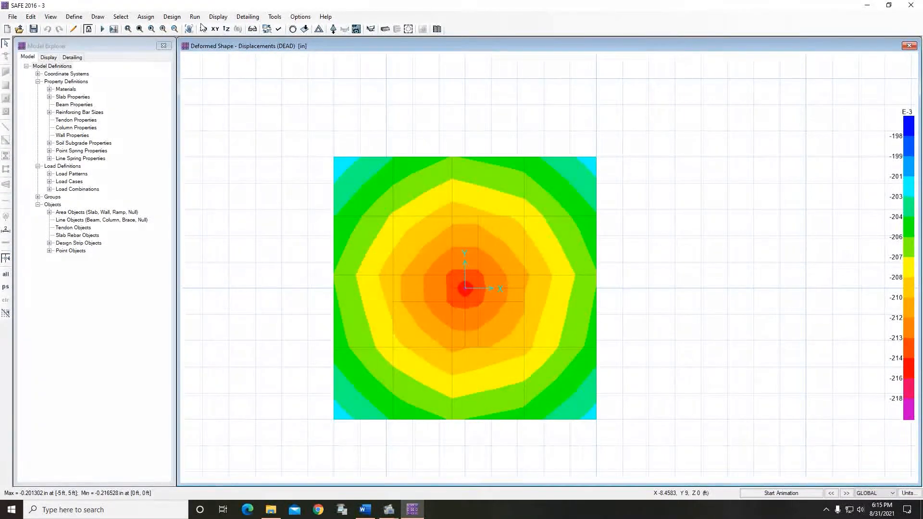
pyautogui.click(218, 16)
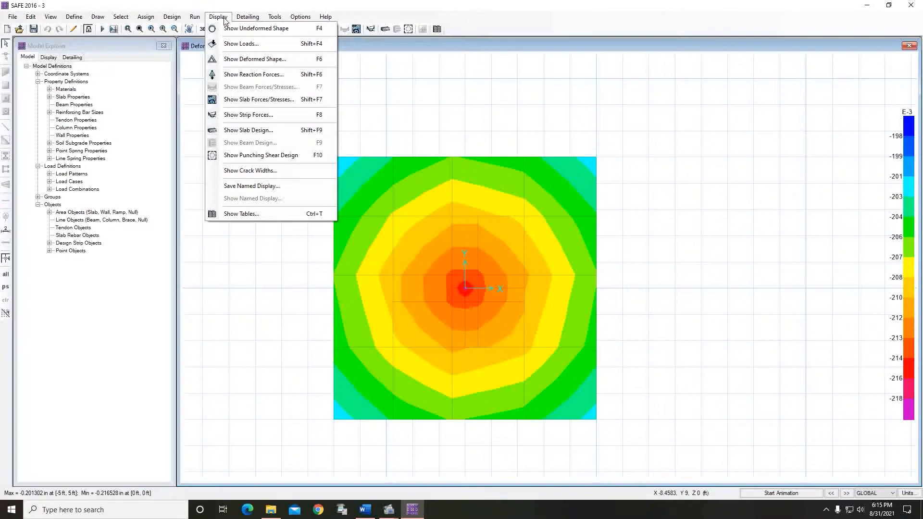
pyautogui.click(299, 155)
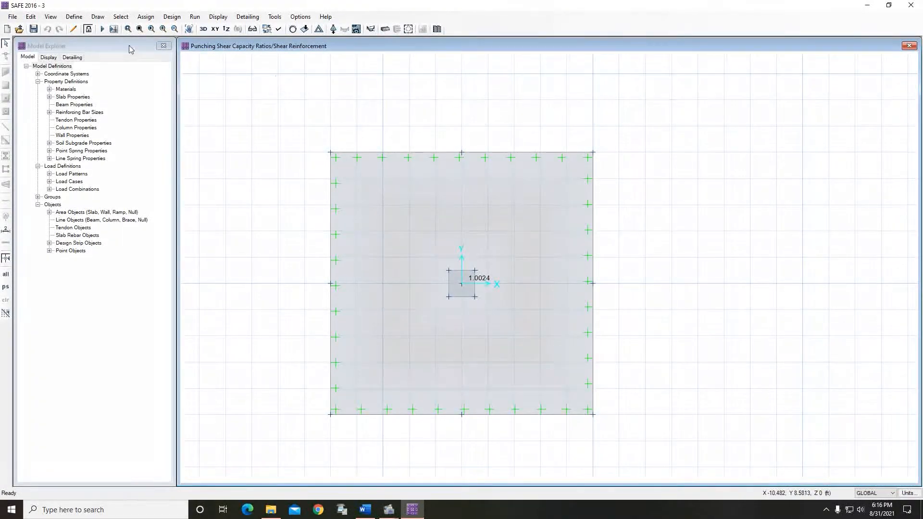
# - Unlock the model, discarding the analysis results, and set the Footing 2' slab property's thickness to 26 in
pyautogui.click(88, 29)
pyautogui.click(493, 286)
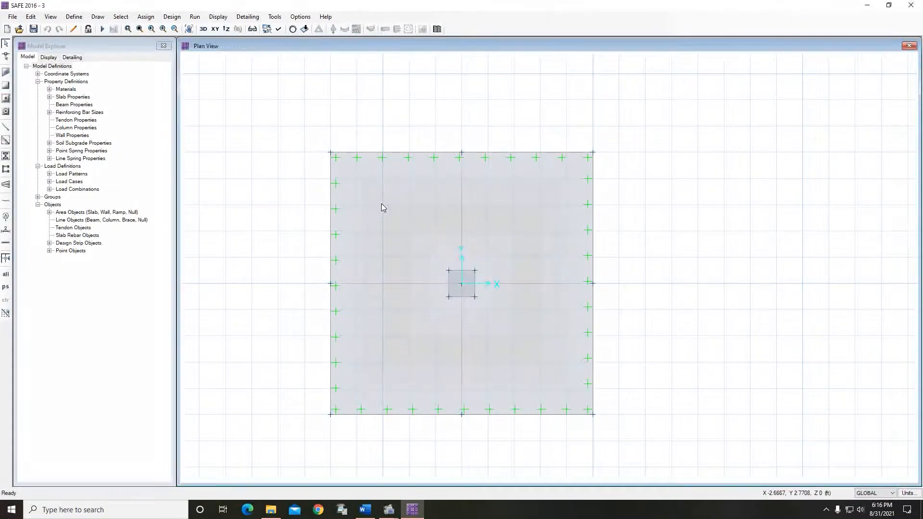
pyautogui.click(84, 18)
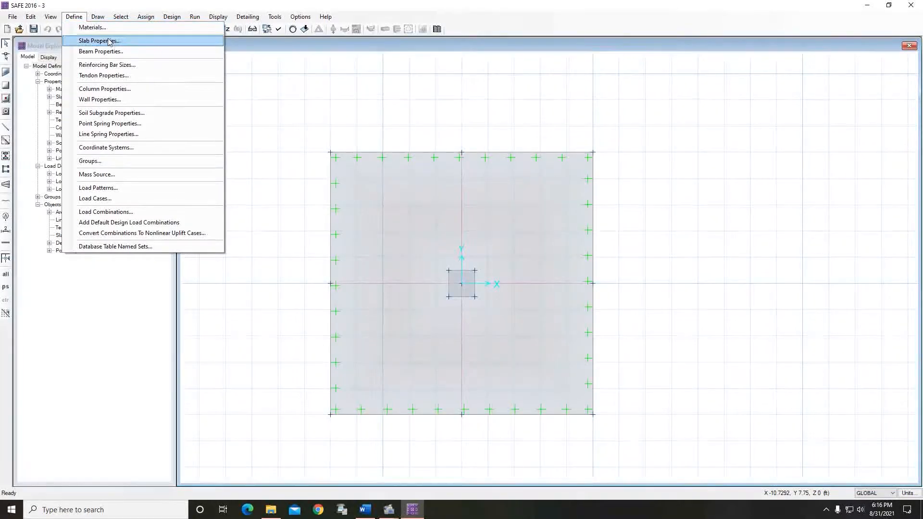
pyautogui.click(87, 39)
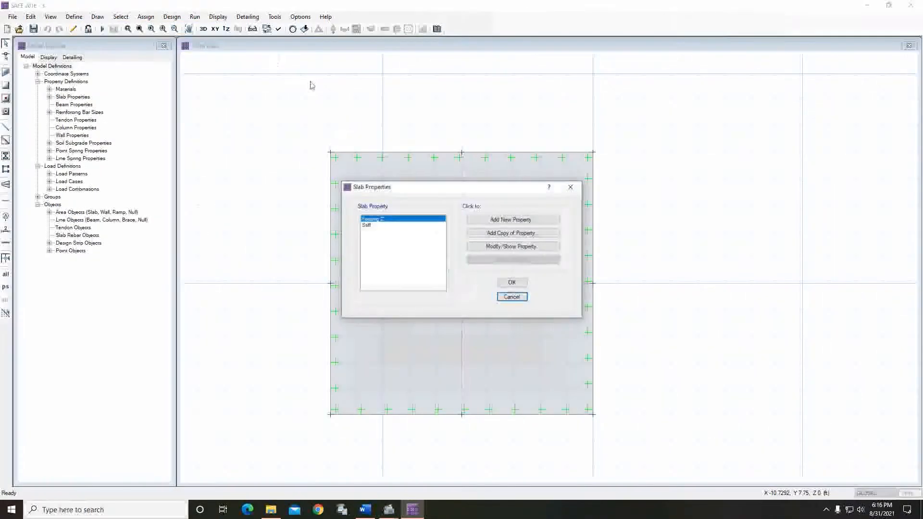
pyautogui.click(512, 246)
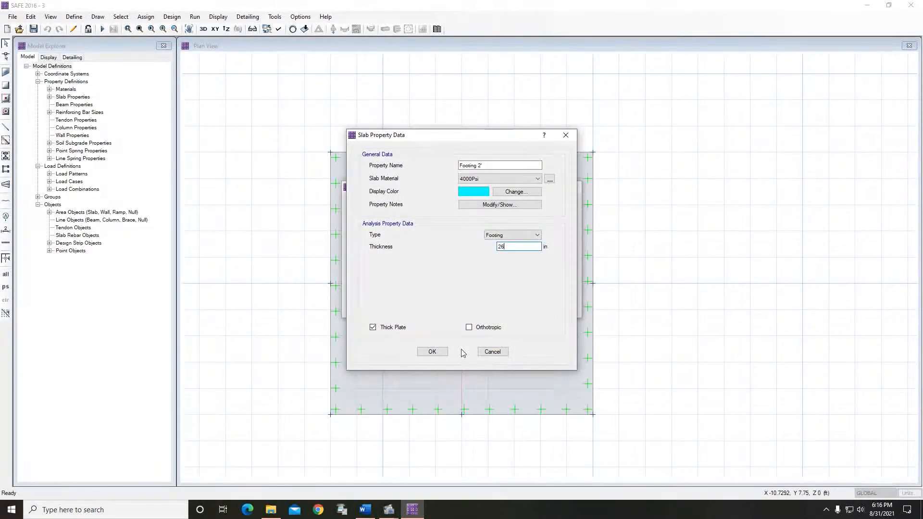
pyautogui.click(432, 351)
pyautogui.click(511, 283)
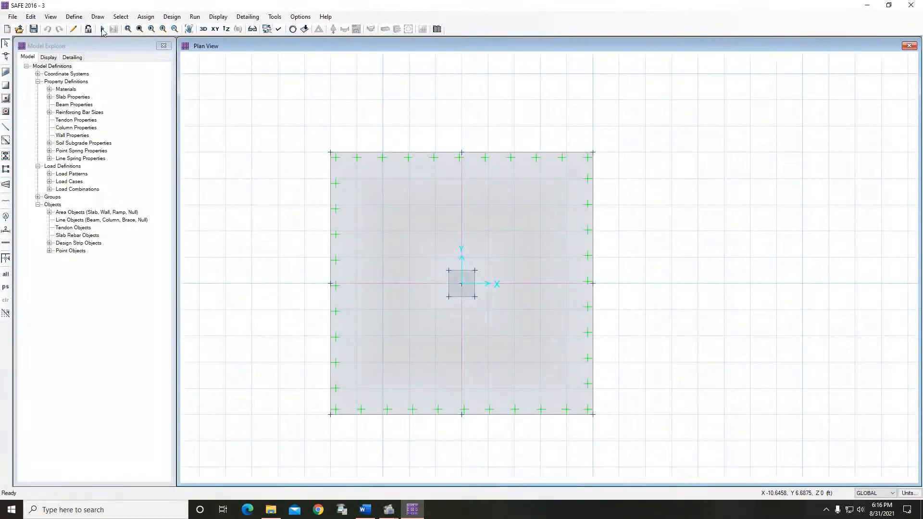
# - Rerun the analysis and design for the thickened footing and display its punching shear capacity ratio
pyautogui.click(102, 30)
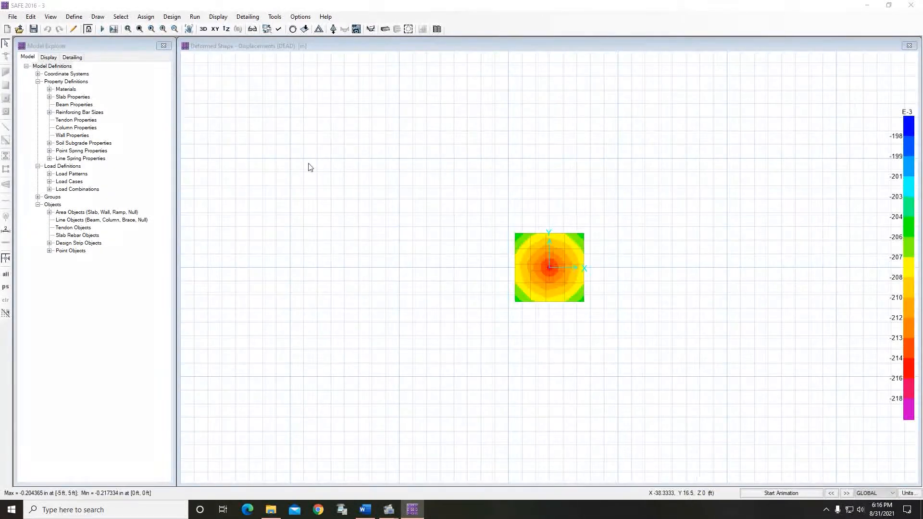
pyautogui.click(221, 18)
pyautogui.click(276, 156)
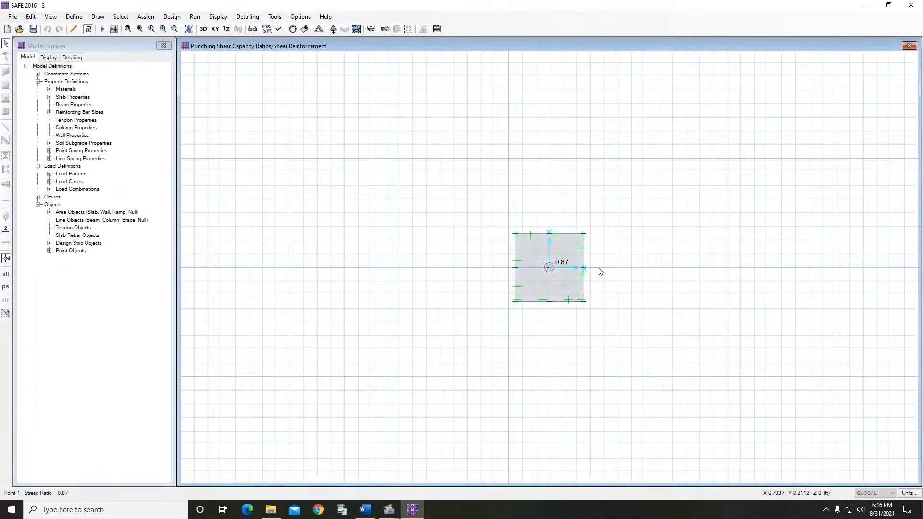
pyautogui.moveTo(589, 267); pyautogui.dragTo(463, 268, button='middle')
pyautogui.scroll(3, 421, 267)
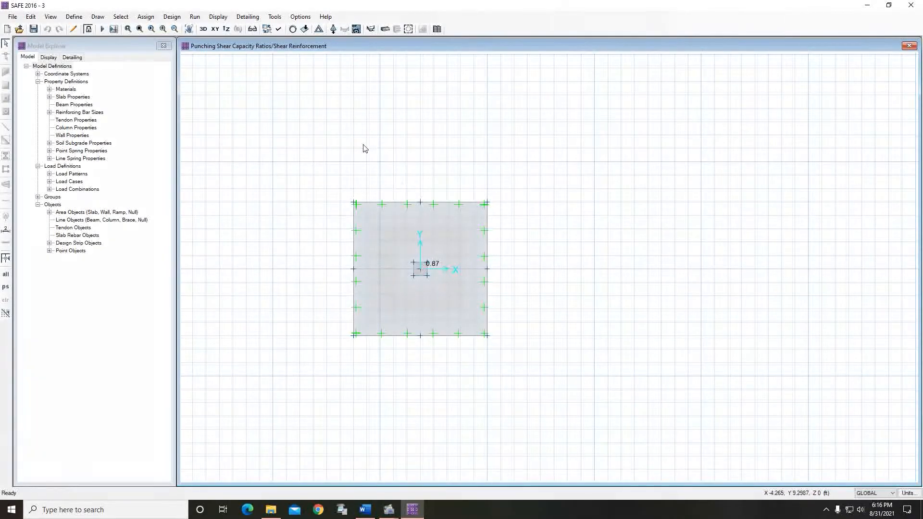
# - Display the strip-based slab design as bottom rebar intensity only, without top rebar, for both layer A and layer B strips
pyautogui.click(218, 18)
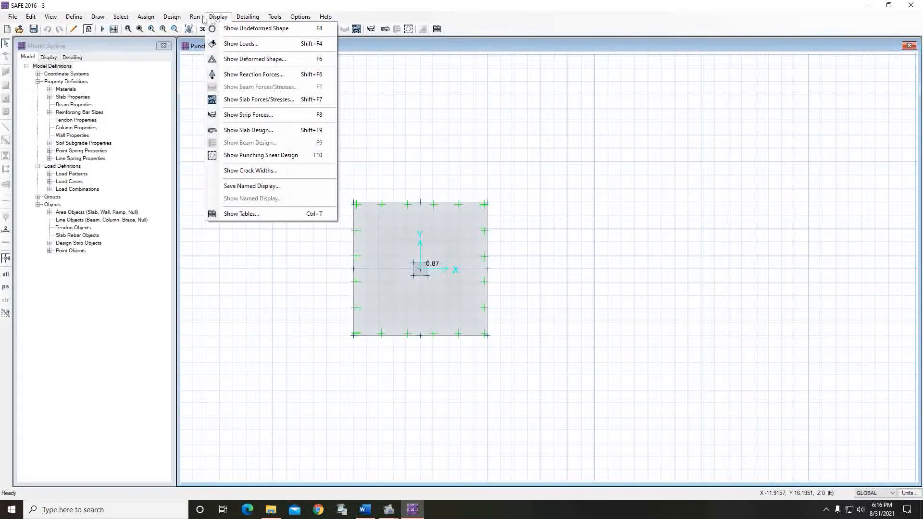
pyautogui.click(172, 18)
pyautogui.click(228, 19)
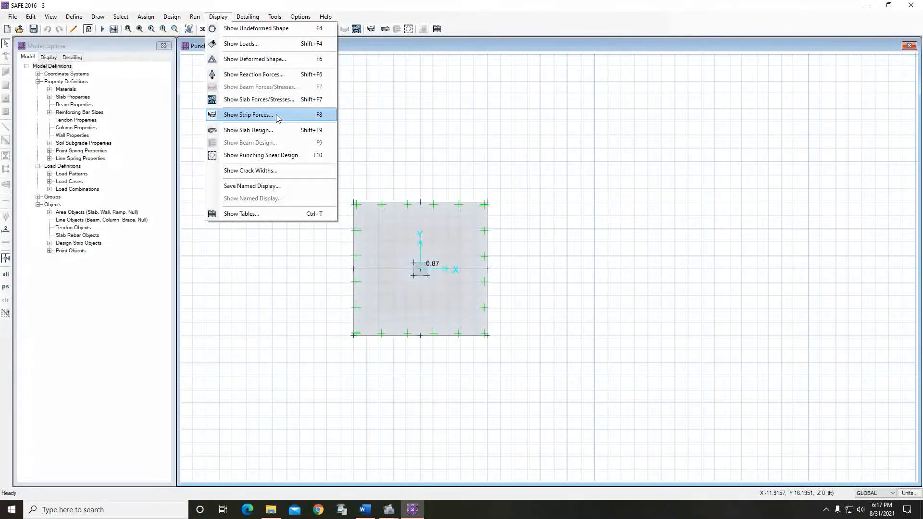
pyautogui.click(254, 114)
pyautogui.click(218, 18)
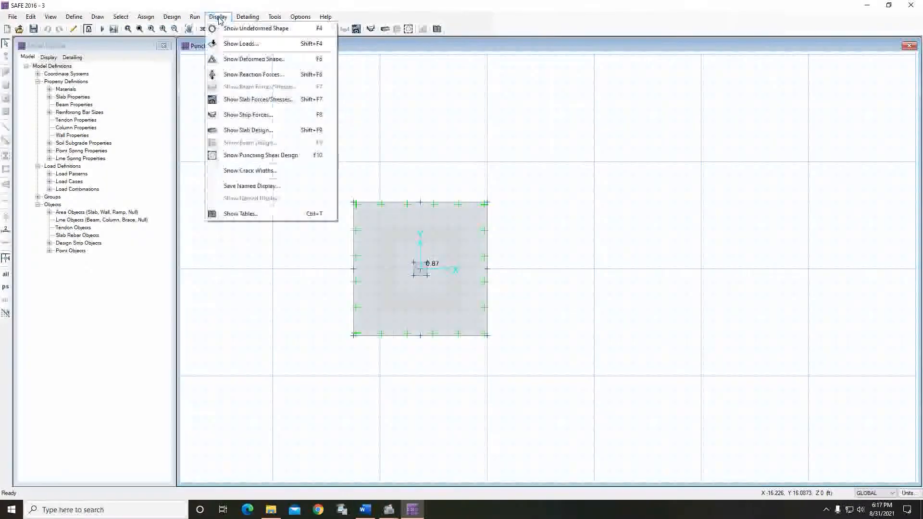
pyautogui.click(297, 132)
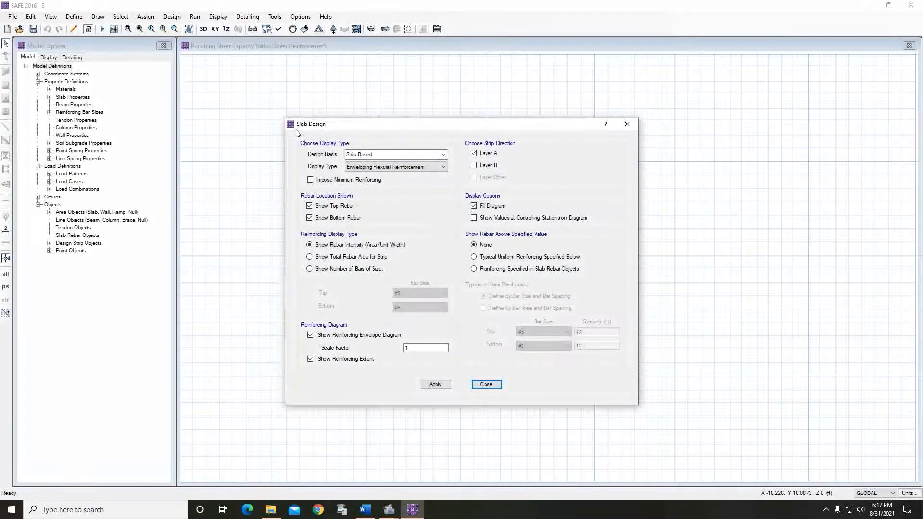
pyautogui.moveTo(380, 126); pyautogui.dragTo(597, 120)
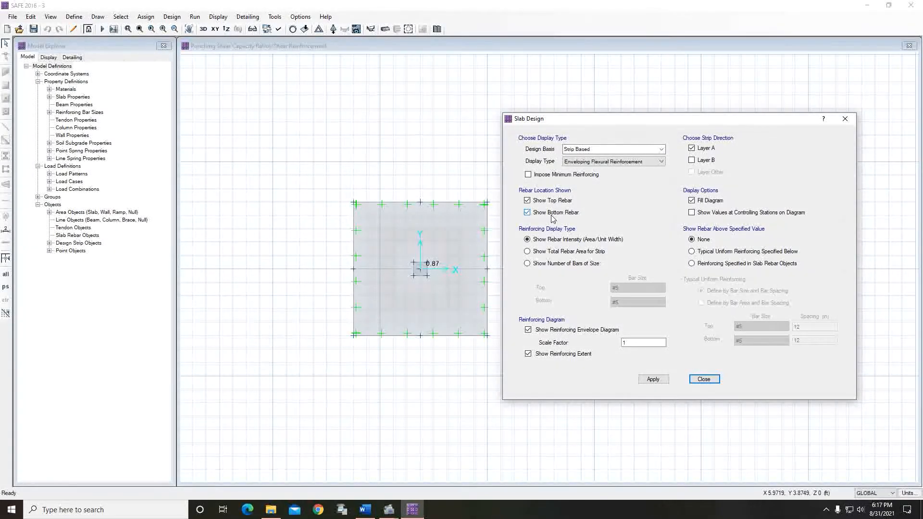
pyautogui.click(527, 201)
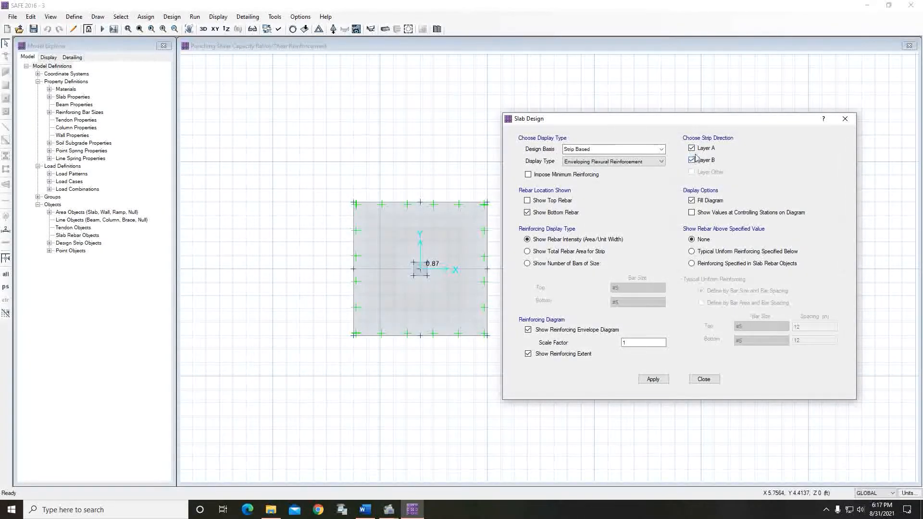
pyautogui.moveTo(642, 120); pyautogui.dragTo(668, 93)
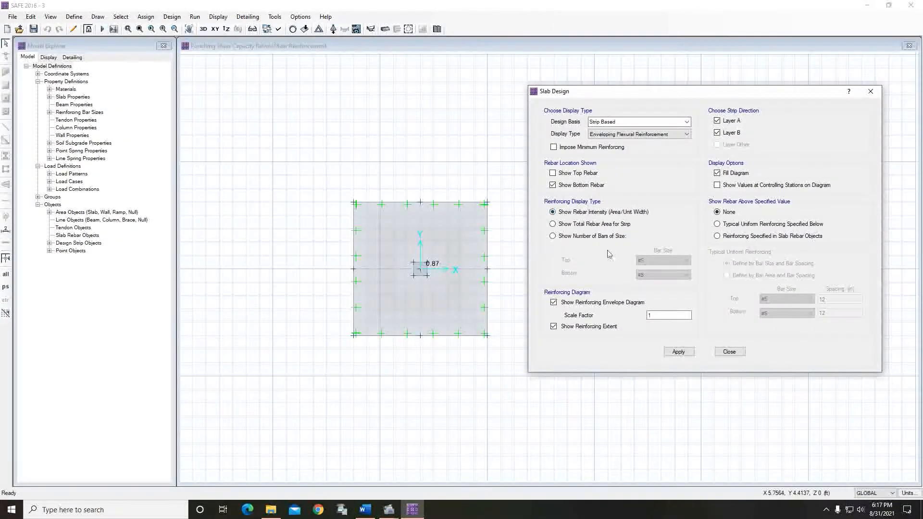
pyautogui.click(679, 351)
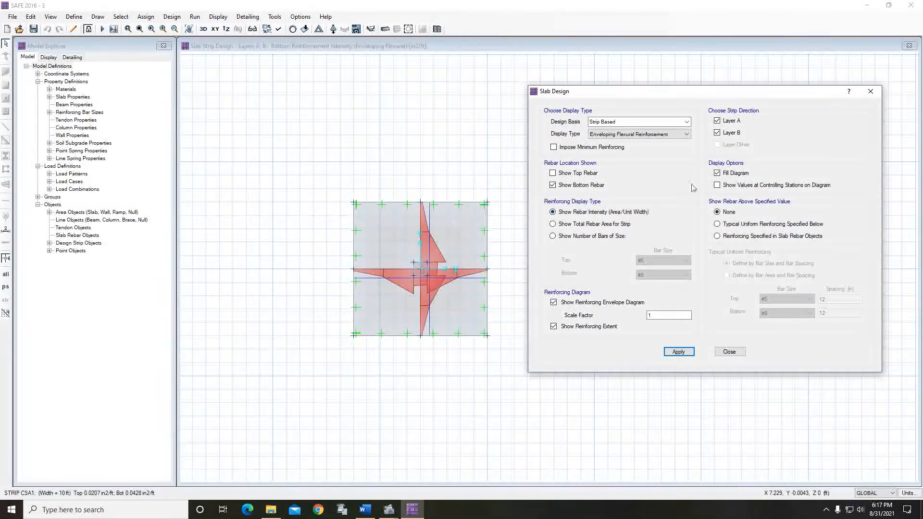
# - Limit the slab design diagram to layer A and examine its bottom rebar intensity and total rebar area for the strip
pyautogui.click(717, 133)
pyautogui.click(678, 352)
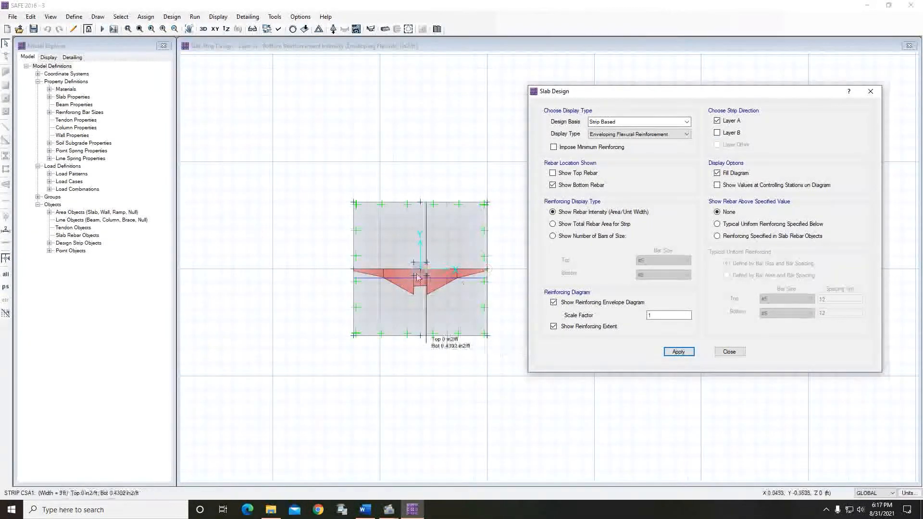
pyautogui.scroll(2, 414, 271)
pyautogui.moveTo(414, 272); pyautogui.dragTo(330, 245, button='middle')
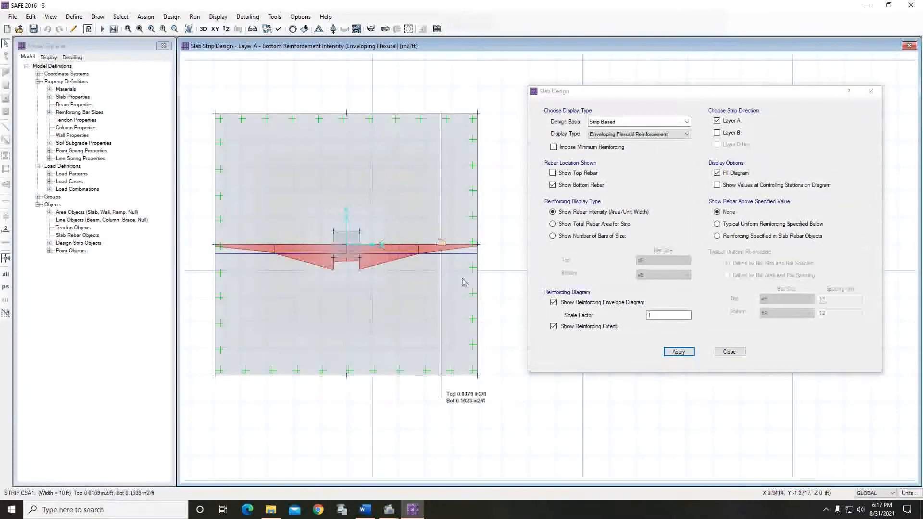
pyautogui.click(584, 225)
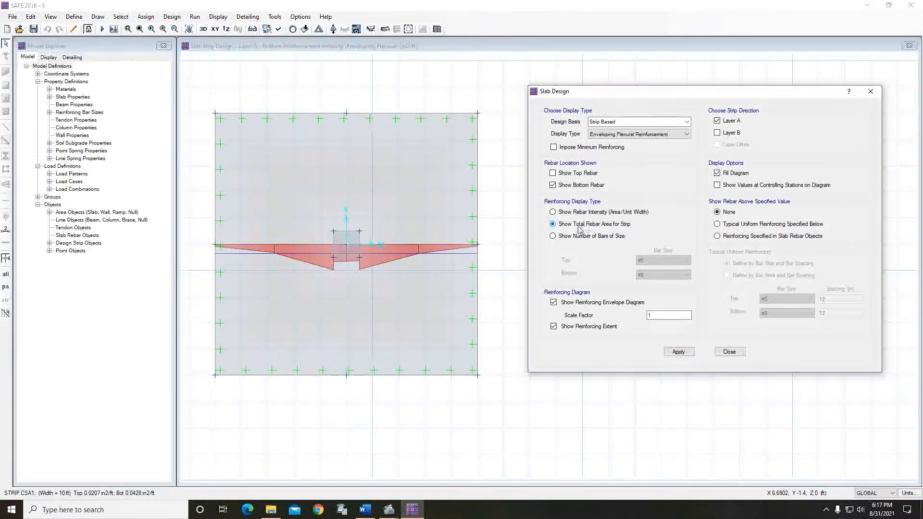
pyautogui.click(678, 352)
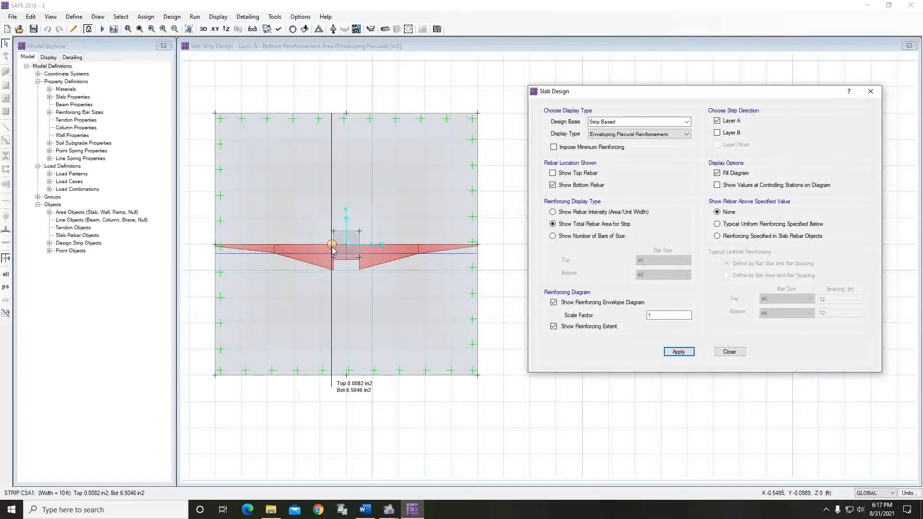
# - Show the layer A reinforcement as number of bars, using #5 for the top and #6 for the bottom bar size
pyautogui.click(582, 236)
pyautogui.click(678, 352)
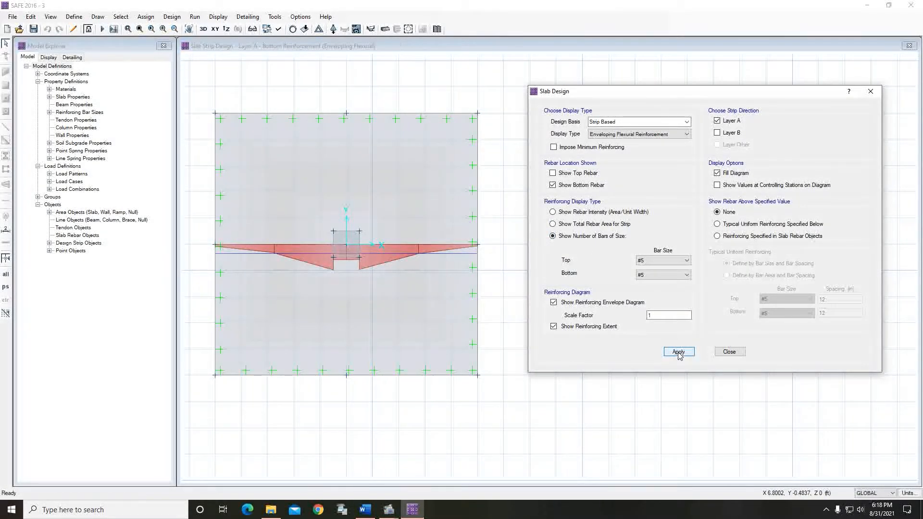
pyautogui.click(654, 266)
pyautogui.click(656, 288)
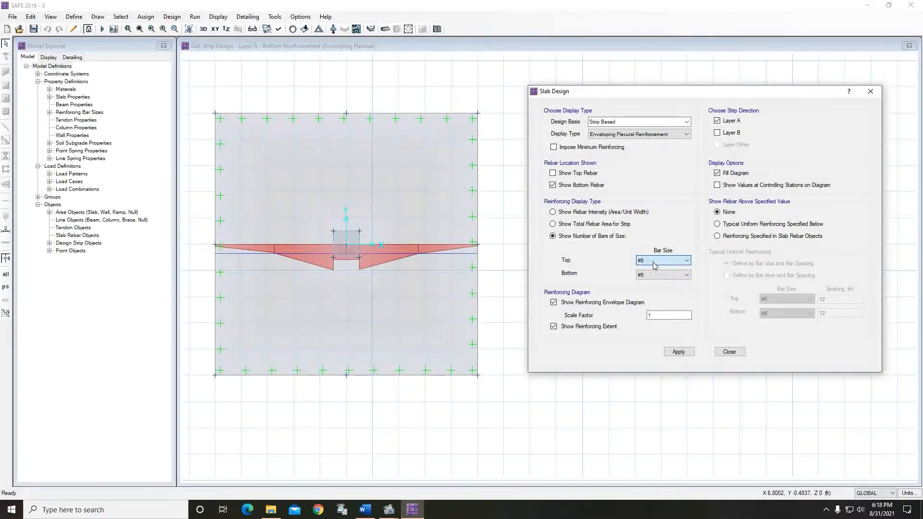
pyautogui.click(663, 275)
pyautogui.click(656, 309)
pyautogui.click(678, 351)
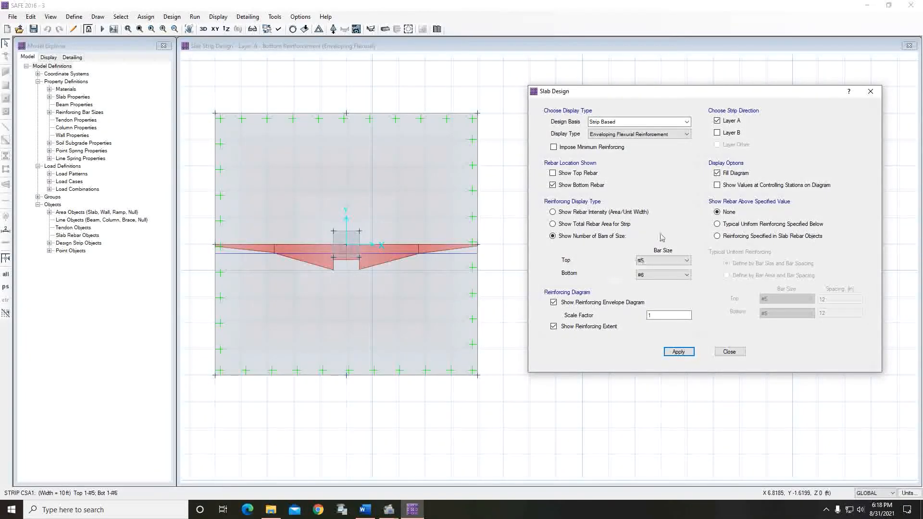
# - Switch the number-of-bars diagram to layer B only, check the bottom bars along the strip, and close the slab design settings
pyautogui.click(728, 135)
pyautogui.click(678, 351)
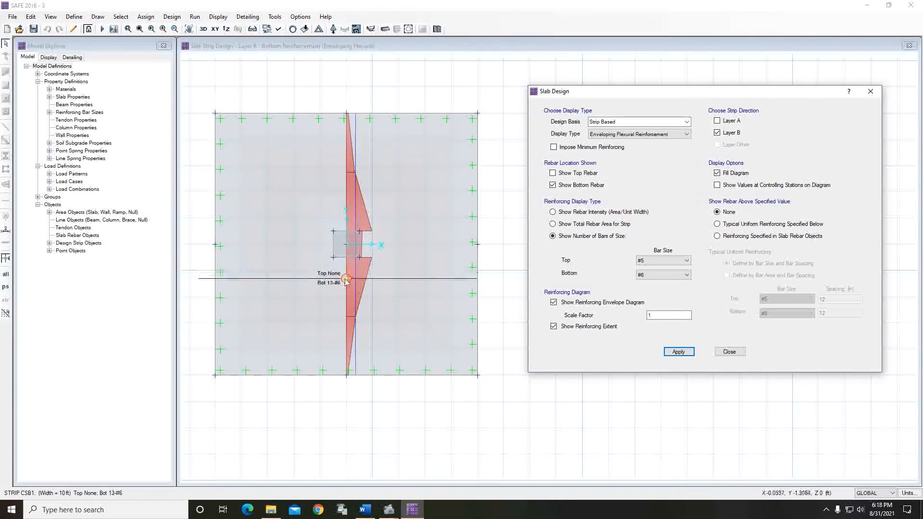
pyautogui.click(729, 352)
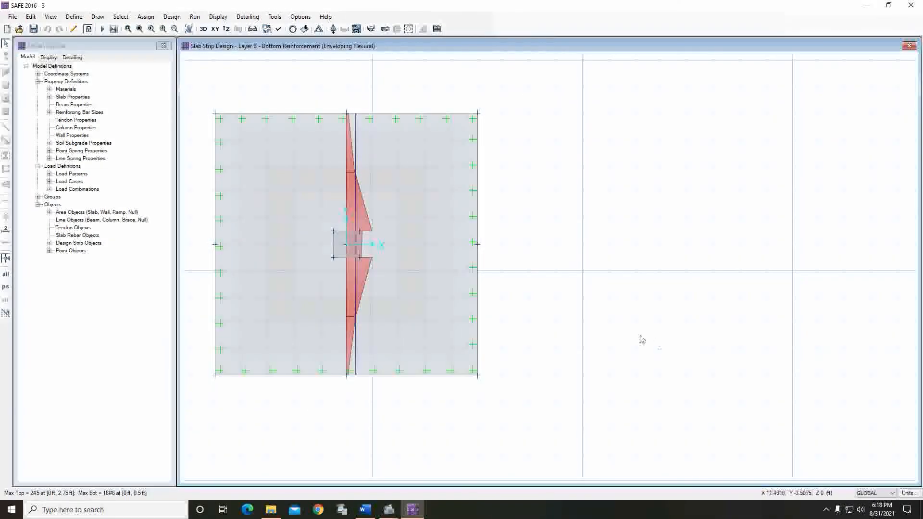